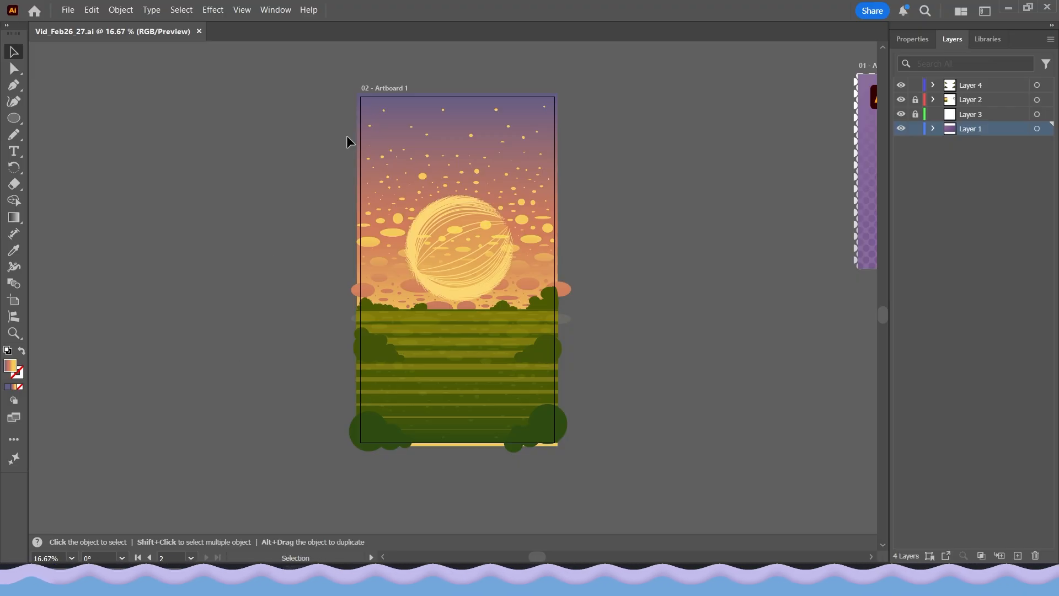
Unlock Layer 2 and place a copy of the sunset gradient rectangle on the empty canvas beside the artboard
key(ctrl+a)
click(604, 513)
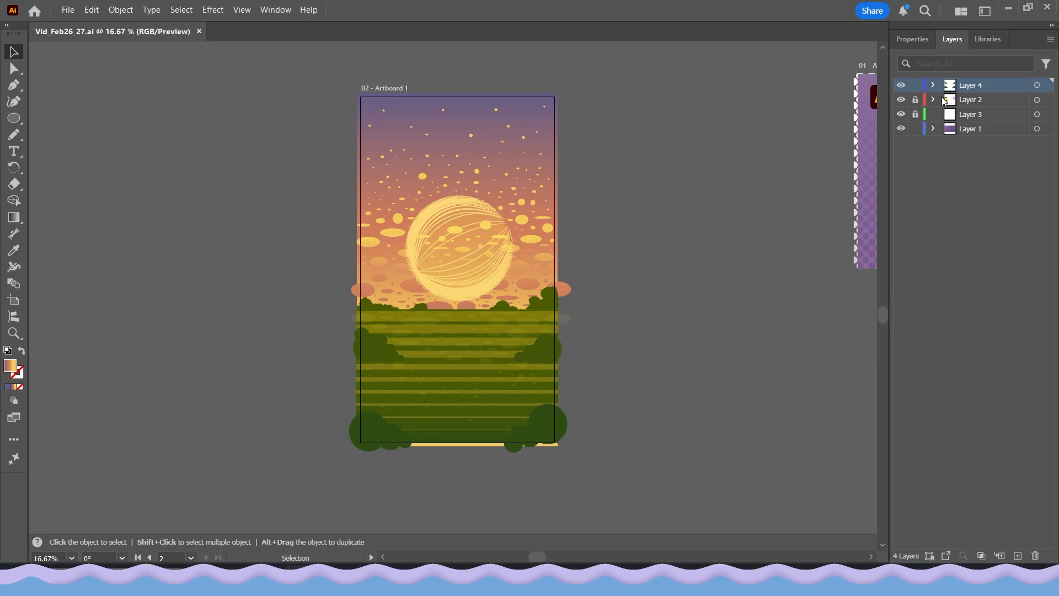
click(915, 99)
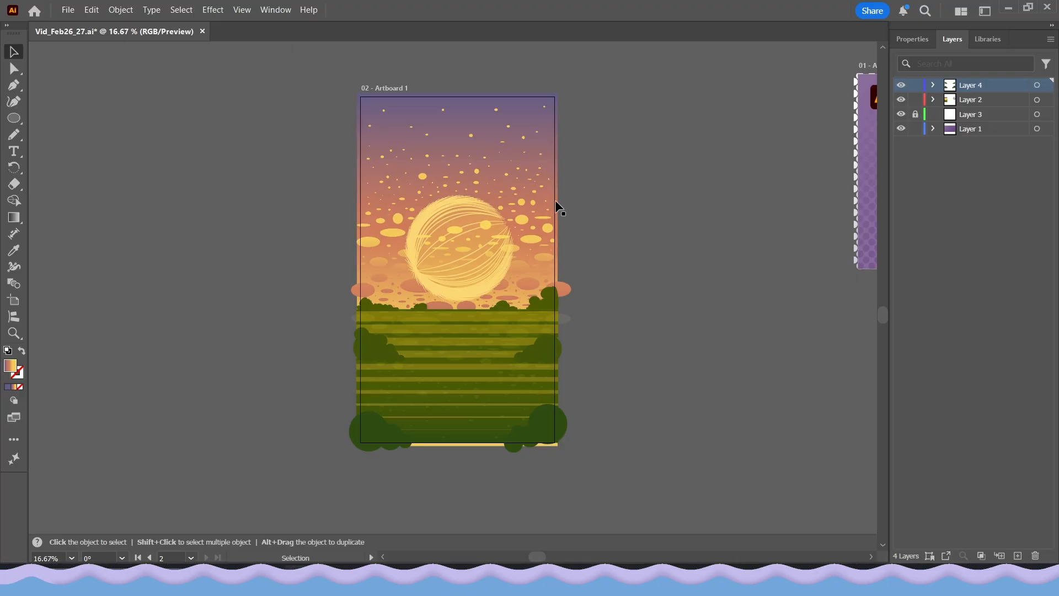
key(space)
drag(574, 224, 719, 254)
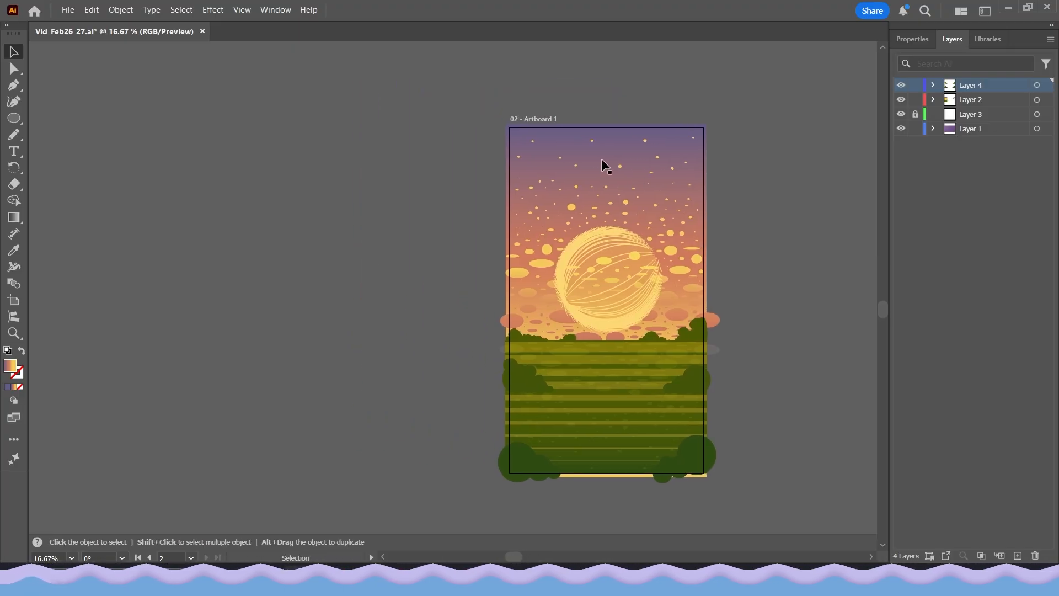
drag(602, 160, 335, 161)
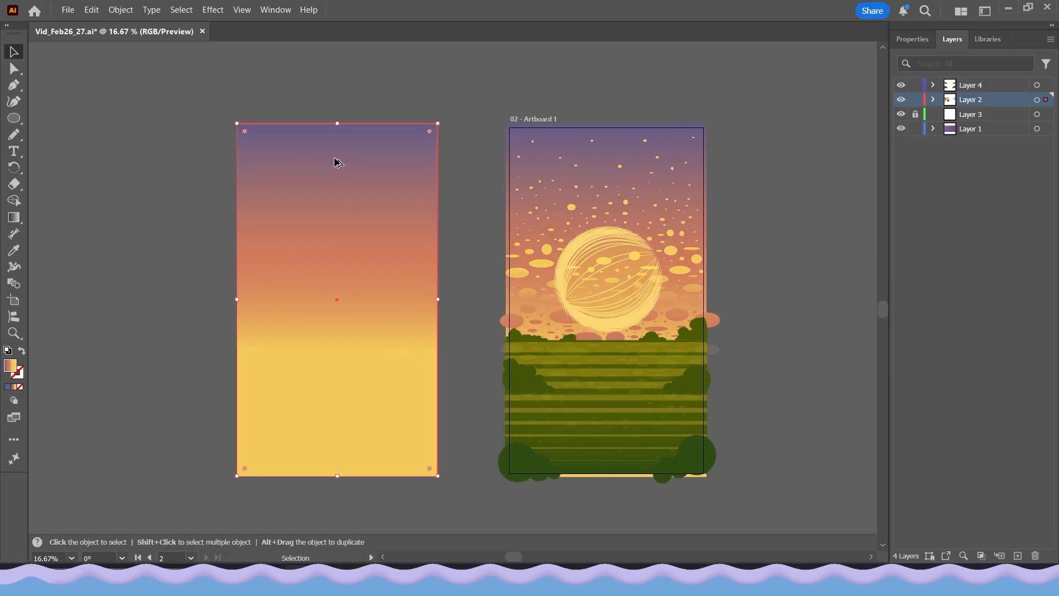
Make a second copy of the sunset gradient rectangle, offset sideways so that it partly overlaps the first copy
key(space)
drag(421, 283, 360, 333)
click(577, 356)
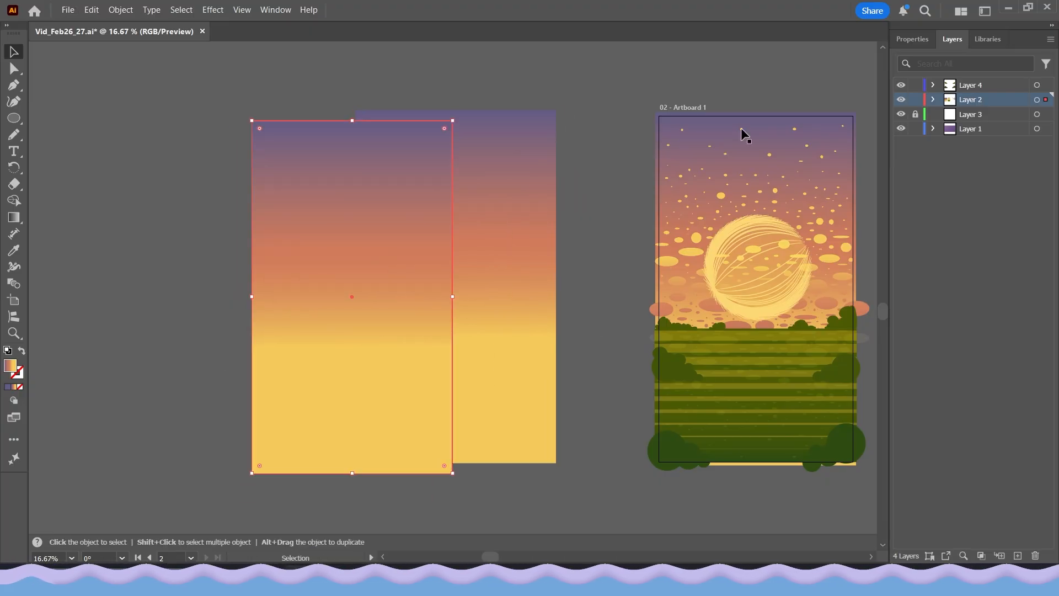
Fill the front sunset rectangle copy with the white-to-black linear gradient swatch
click(912, 39)
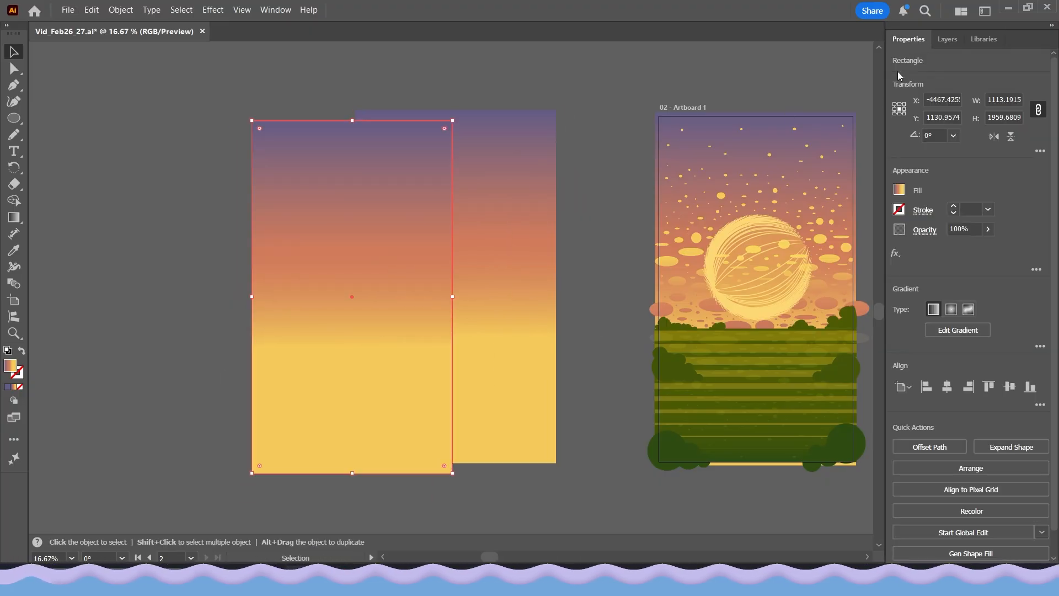
click(899, 191)
scroll(833, 297, down, 3)
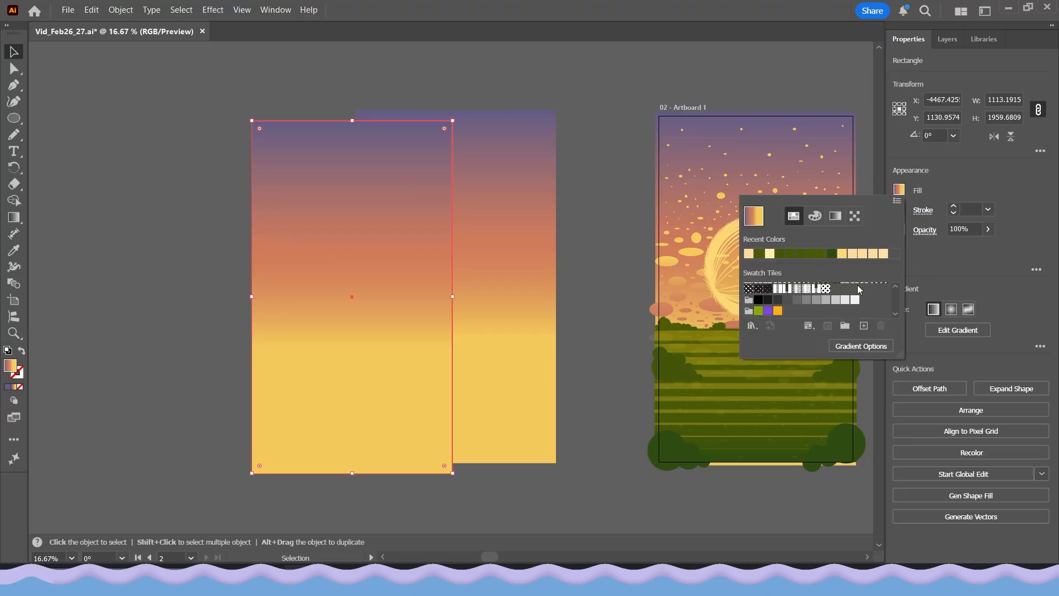
scroll(859, 289, up, 3)
click(864, 306)
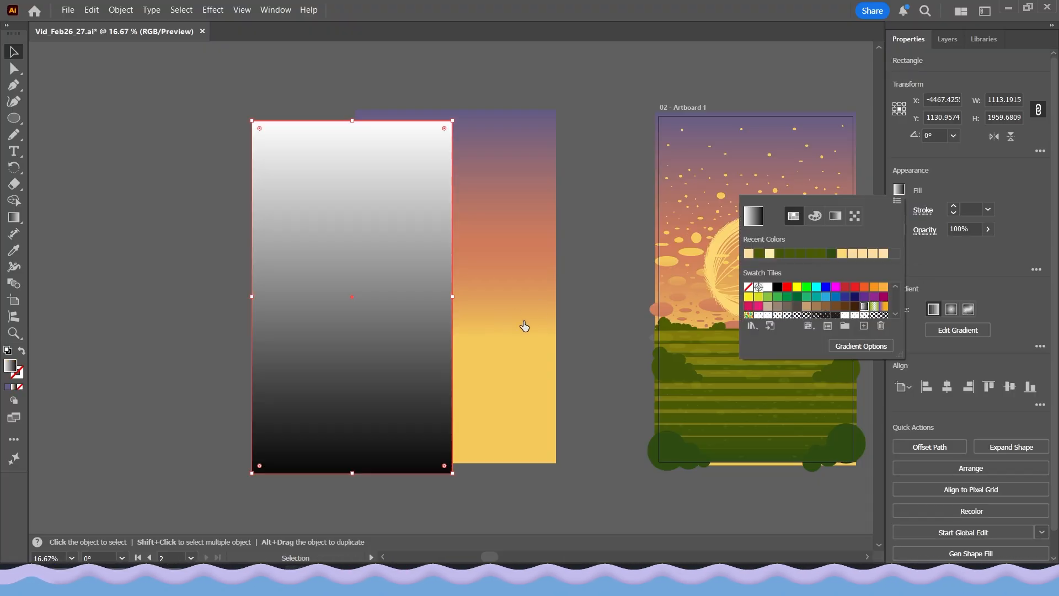
click(586, 310)
click(223, 301)
click(336, 298)
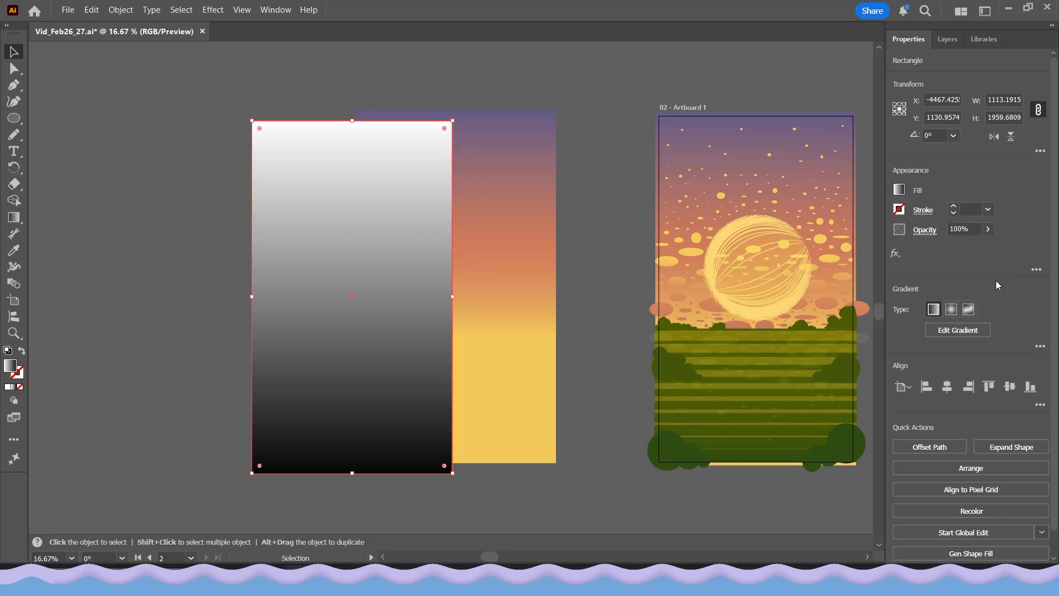
Move the black-and-white rectangle over the sunset copy, with the white end of its gradient at the top
click(1010, 137)
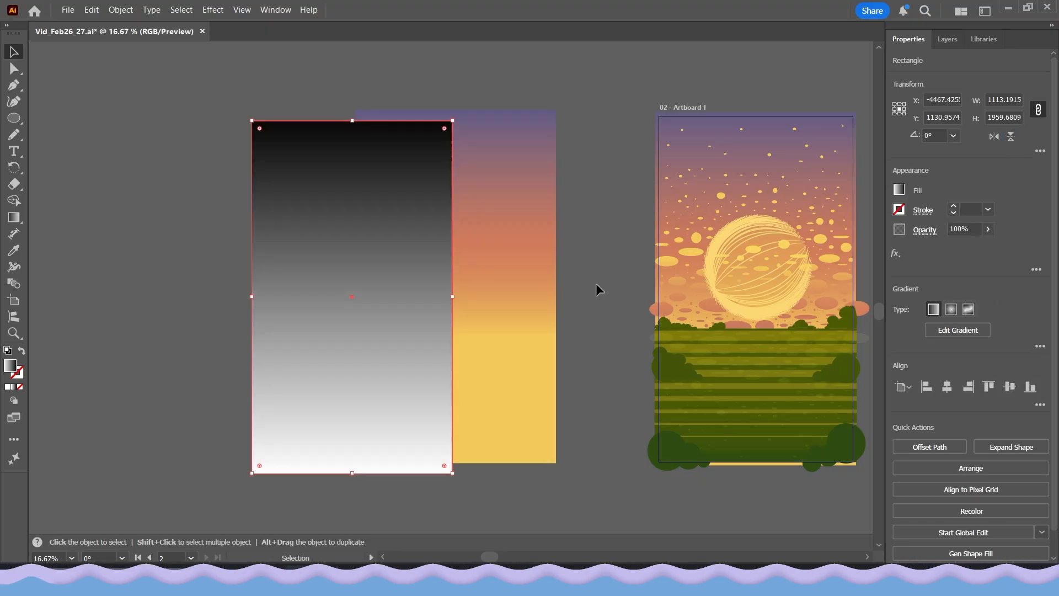
drag(364, 296, 467, 285)
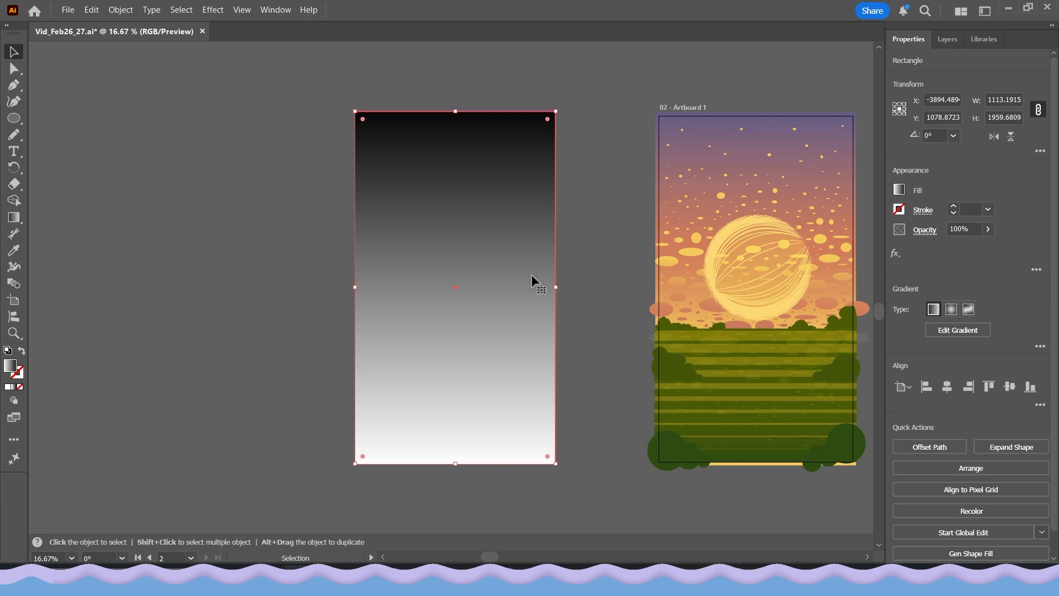
click(1010, 137)
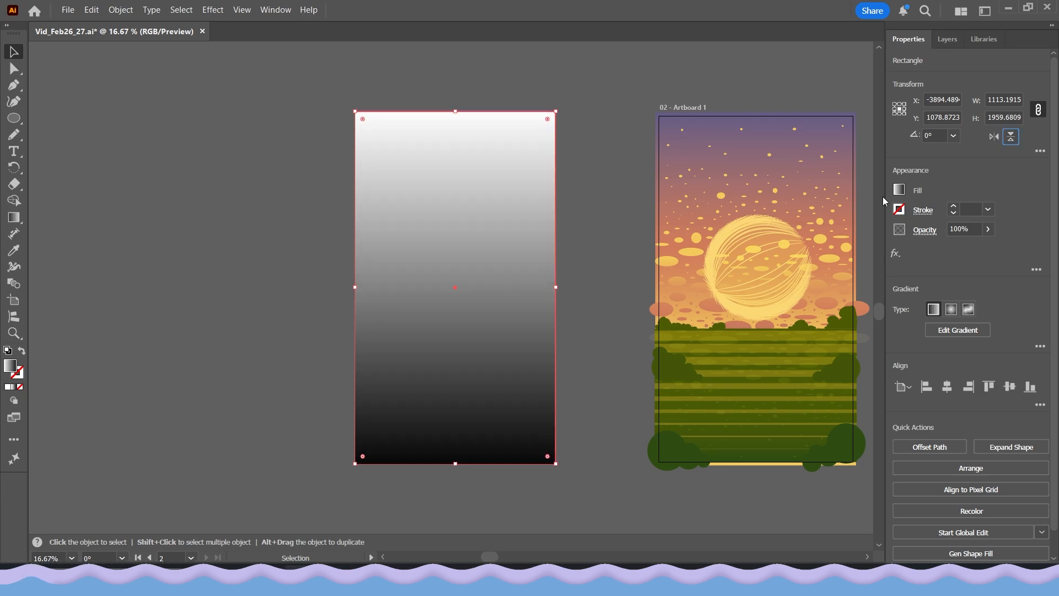
drag(462, 282, 412, 286)
click(290, 278)
click(408, 247)
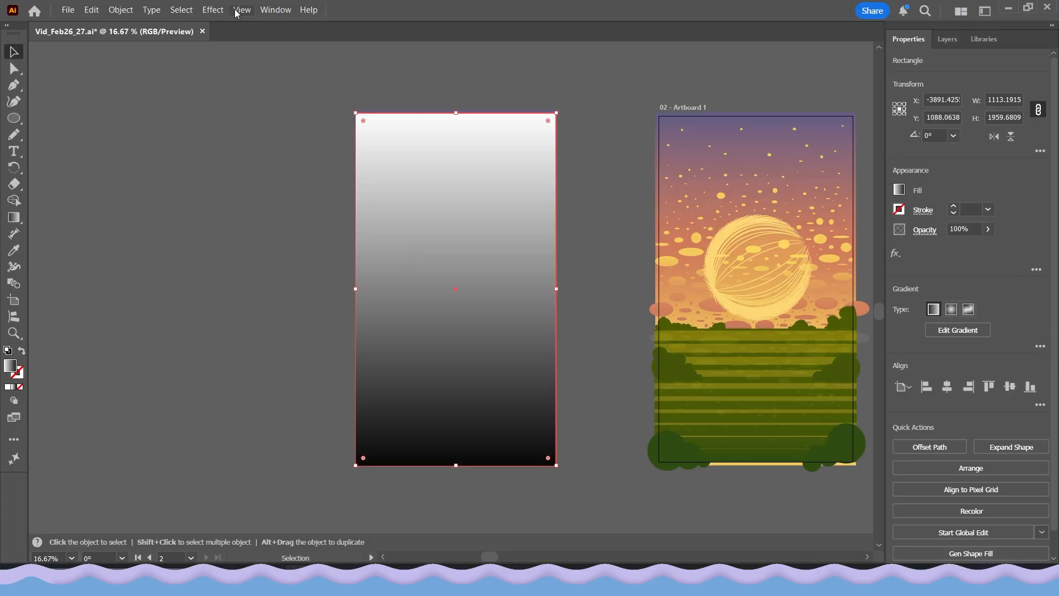
Open the Grain texture effect for the black-and-white gradient rectangle and preview it at 25%
click(213, 10)
mouse_move(261, 359)
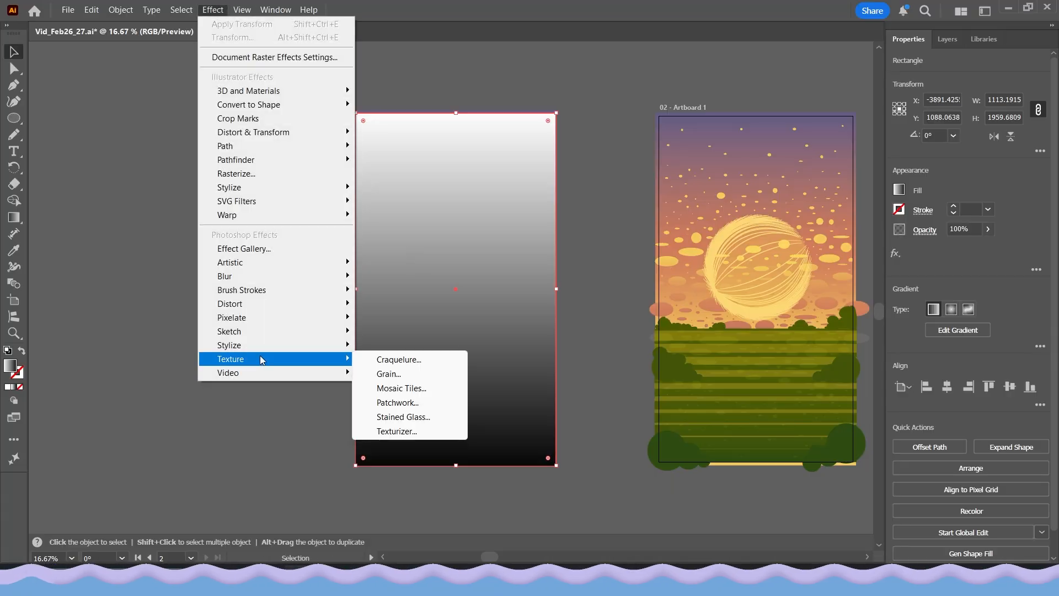
click(401, 379)
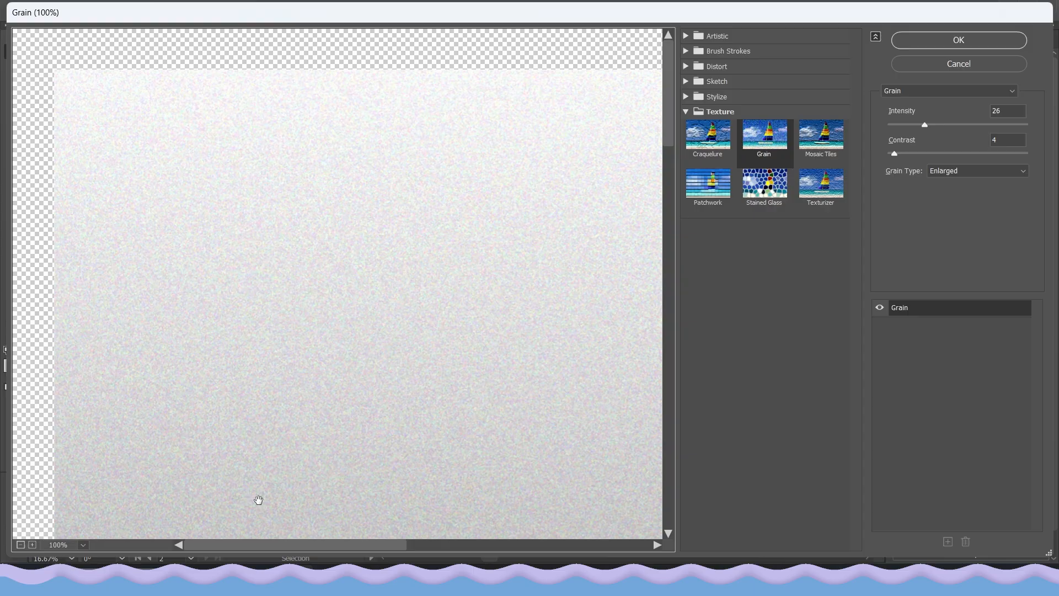
click(83, 545)
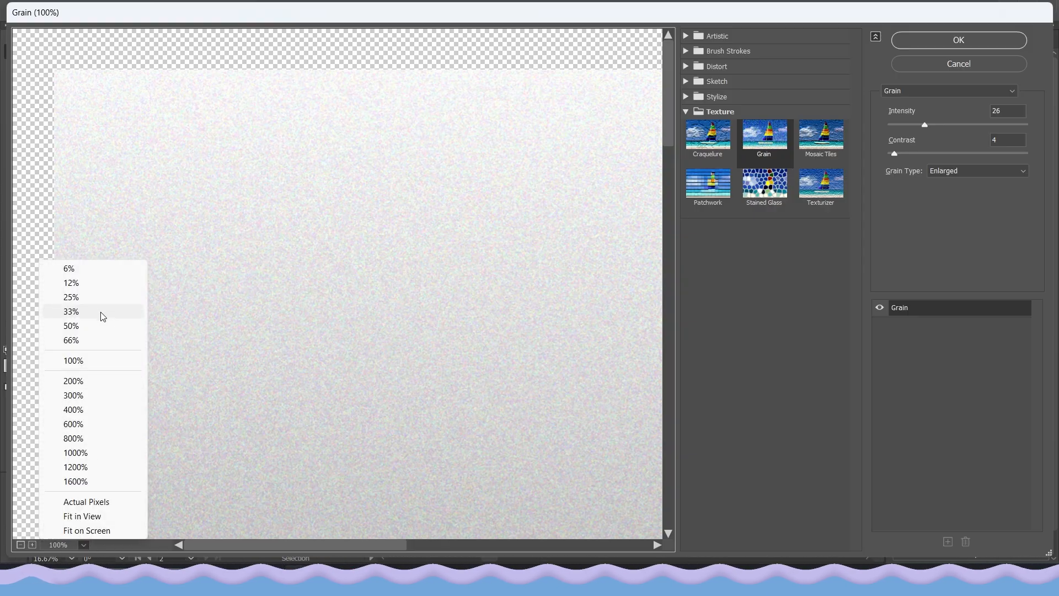
click(94, 298)
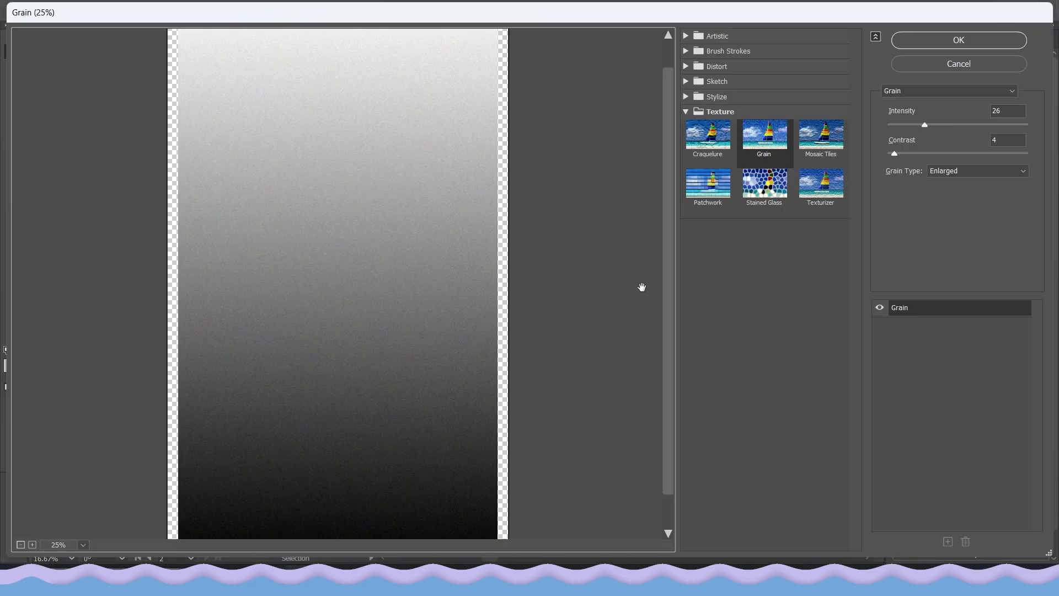
Compare the Sprinkles, Contrasty, Speckle and Horizontal grain types, and set the grain type to Stippled
click(961, 171)
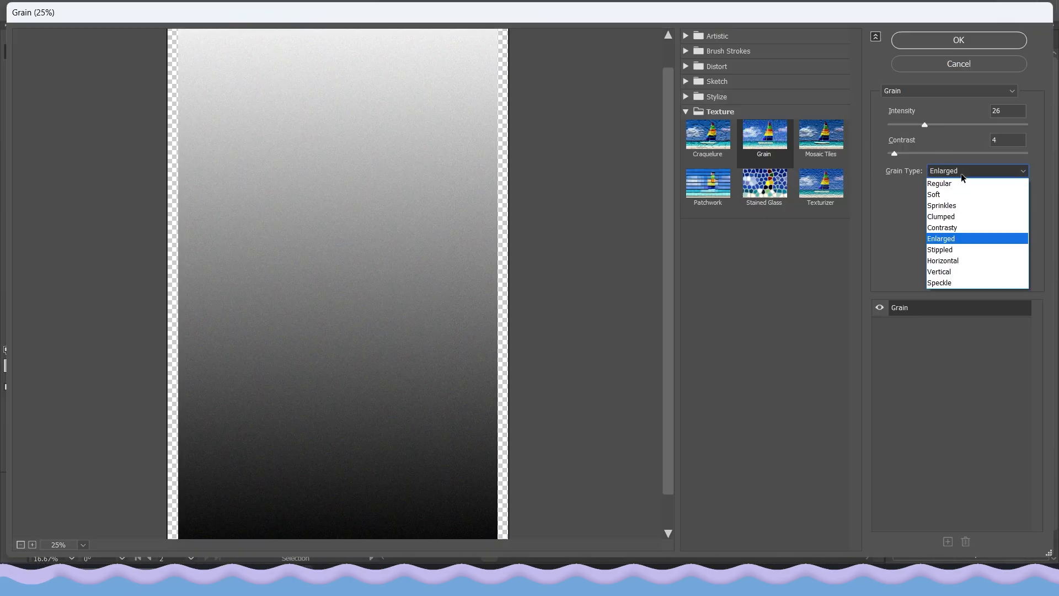
click(952, 204)
click(993, 171)
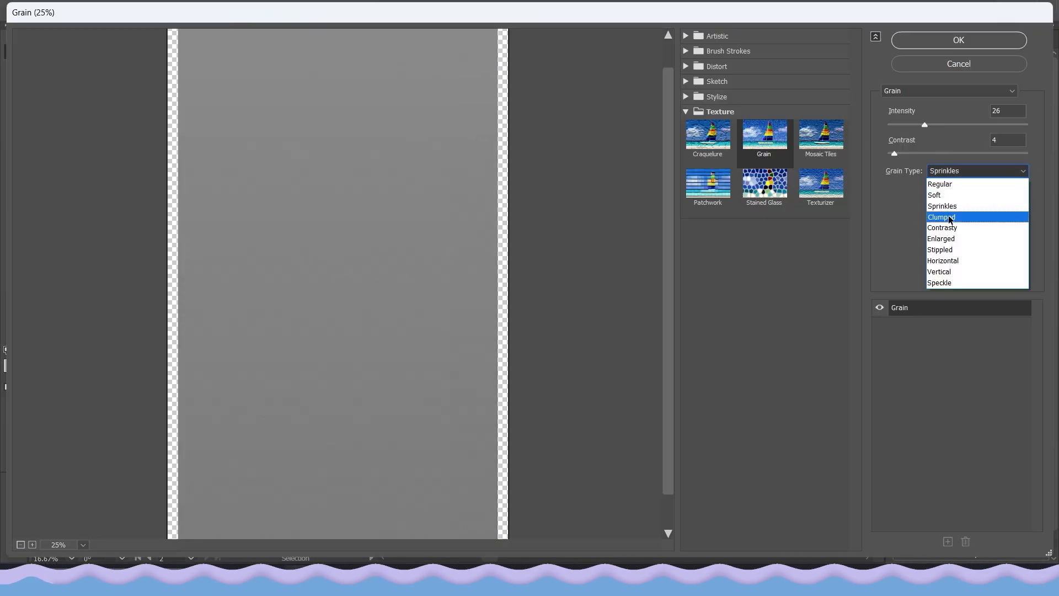
click(949, 231)
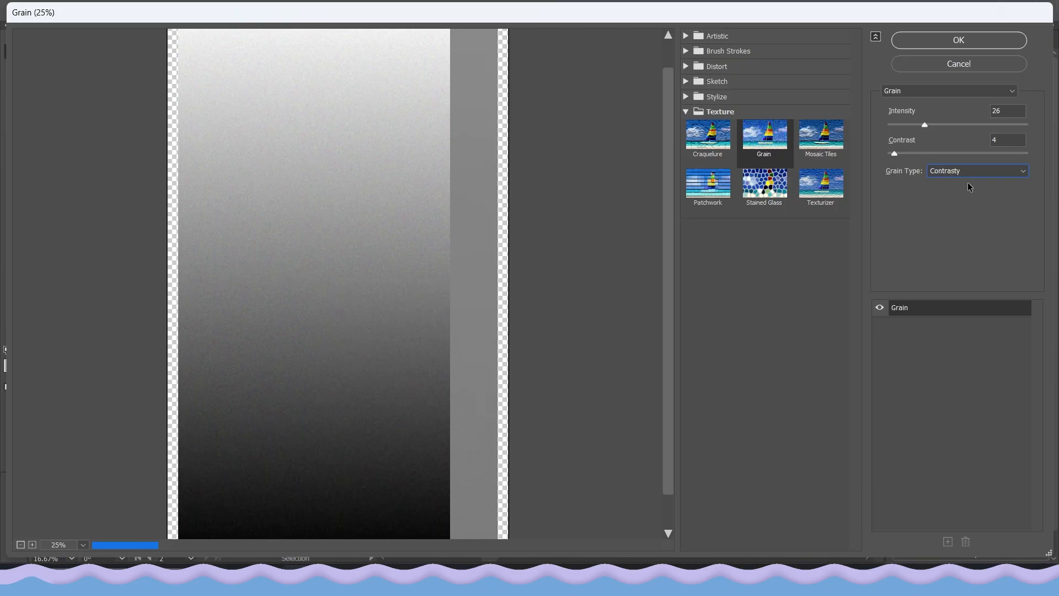
click(982, 172)
click(957, 284)
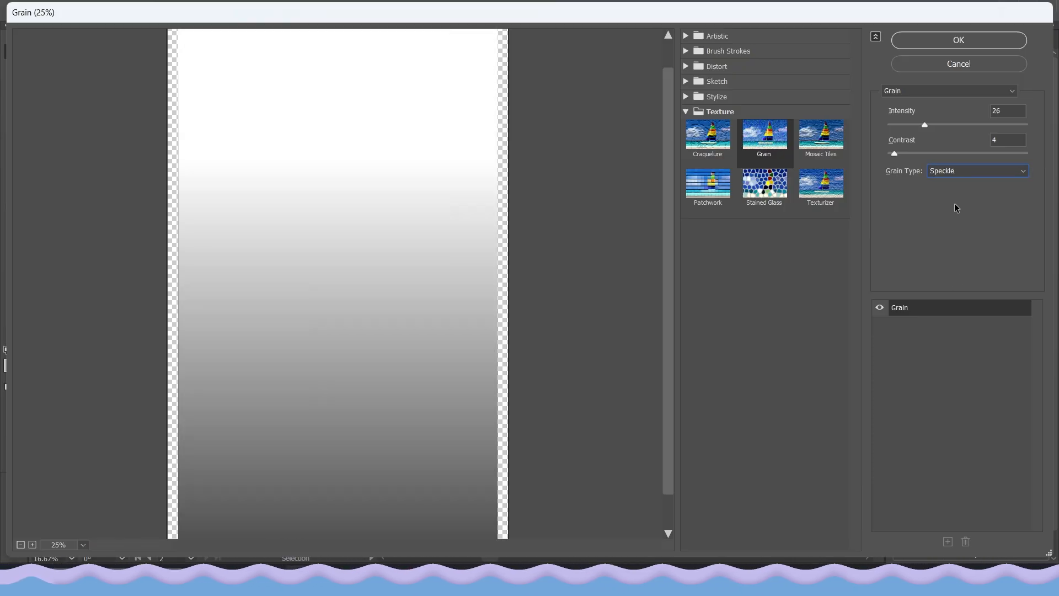
click(957, 171)
click(955, 260)
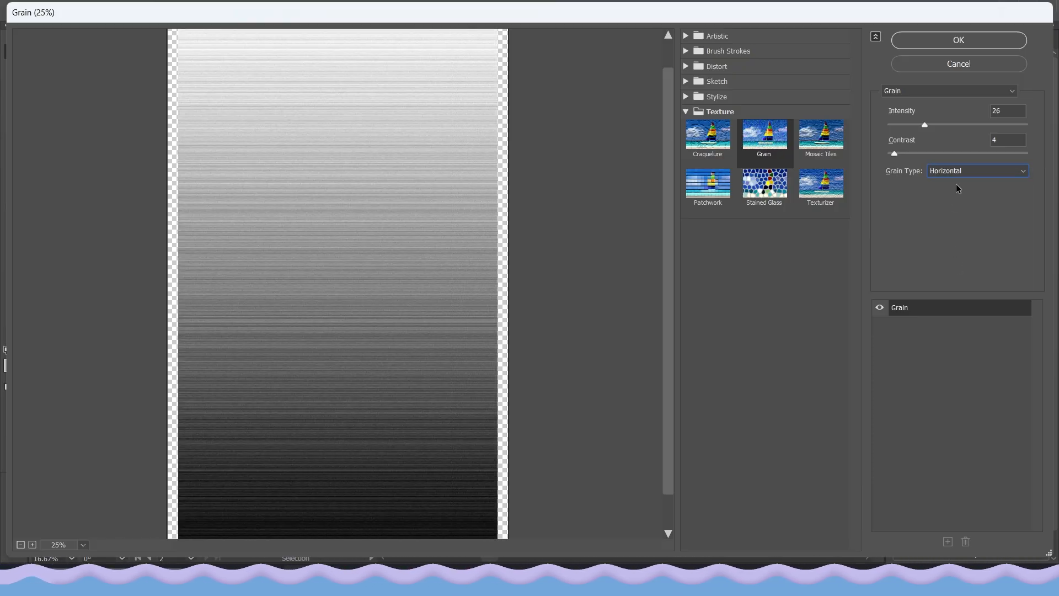
click(960, 171)
click(951, 250)
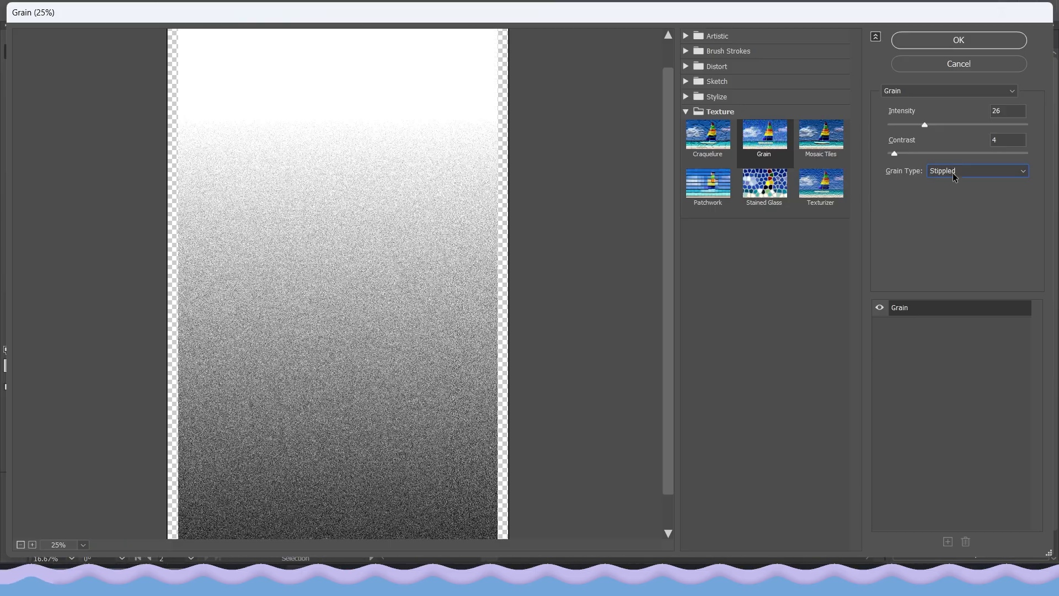
drag(319, 345, 223, 381)
scroll(223, 380, down, 3)
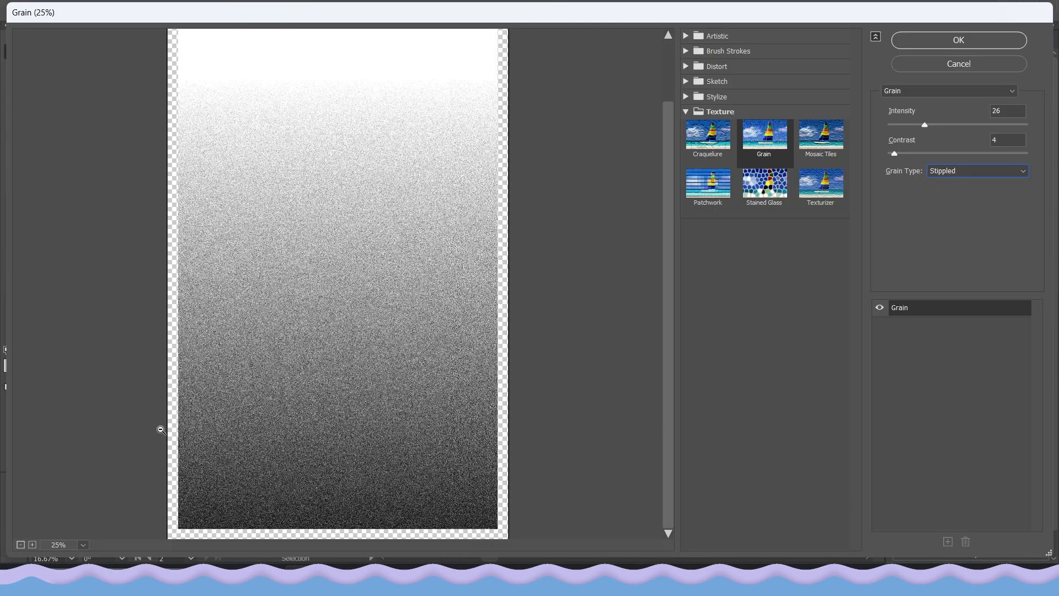
scroll(160, 430, up, 4)
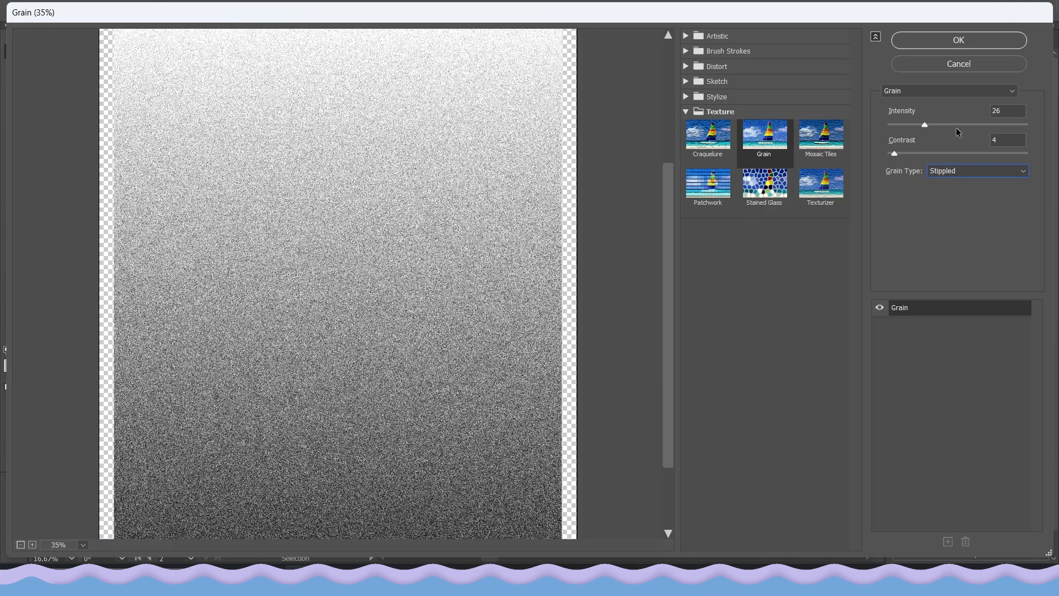
Raise the stippled grain's intensity, set its contrast to 25, and apply the effect to the rectangle
mouse_move(960, 125)
mouse_down()
mouse_move(978, 124)
mouse_move(950, 126)
mouse_up()
drag(894, 154, 915, 154)
scroll(388, 302, down, 3)
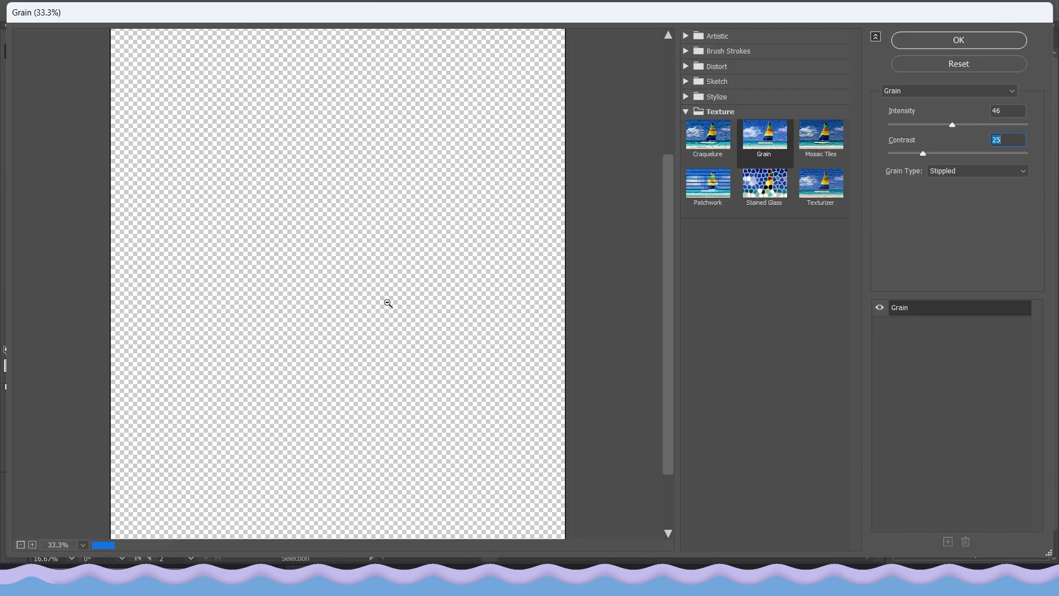
scroll(231, 343, down, 1)
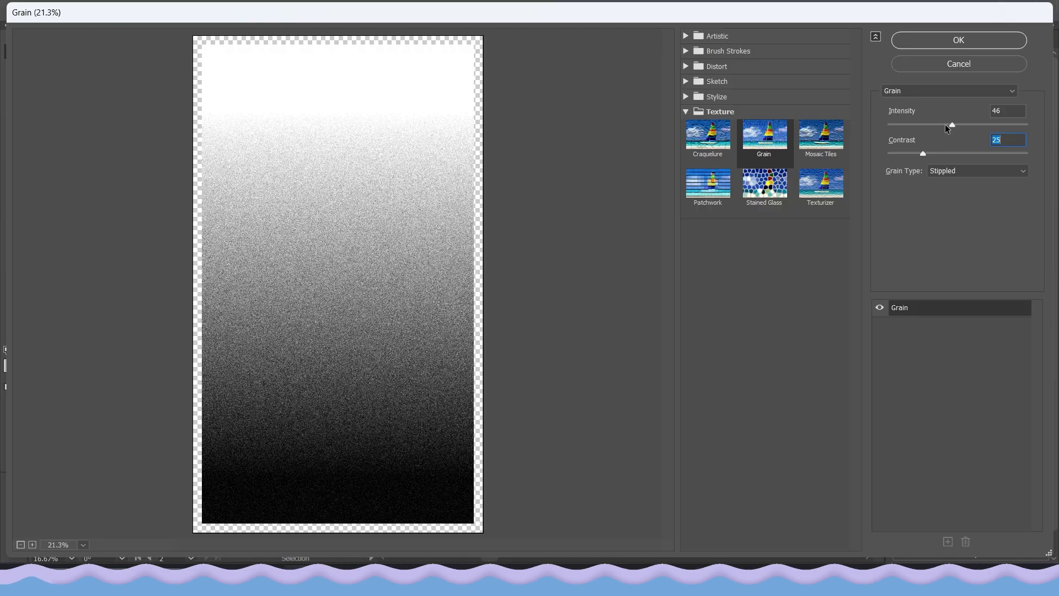
drag(949, 124, 942, 124)
click(930, 42)
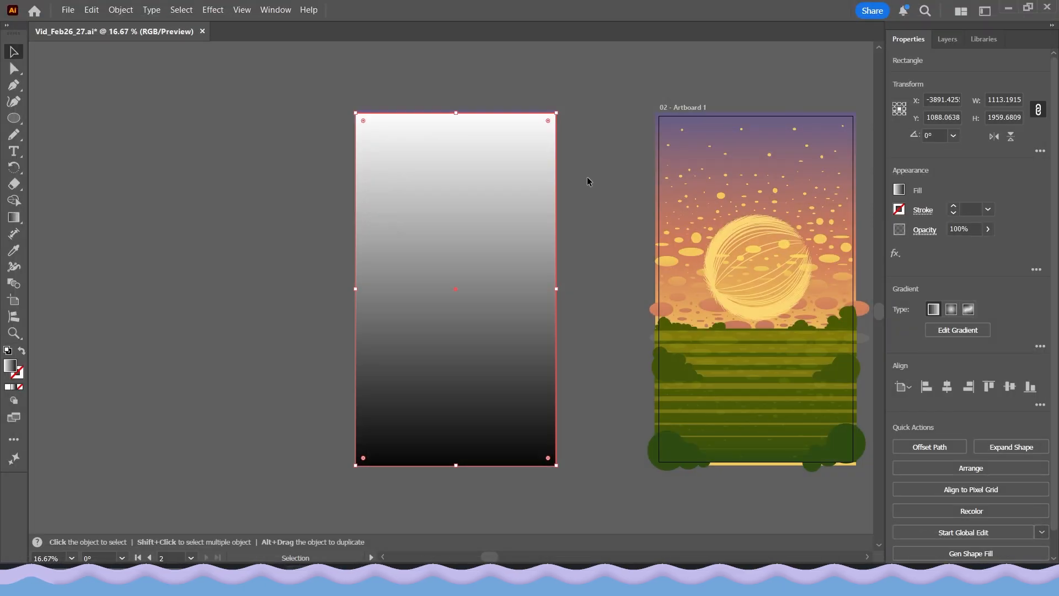
Examine the stippled grain texture across the gradient rectangle, close up and from farther away
click(439, 332)
scroll(439, 333, up, 2)
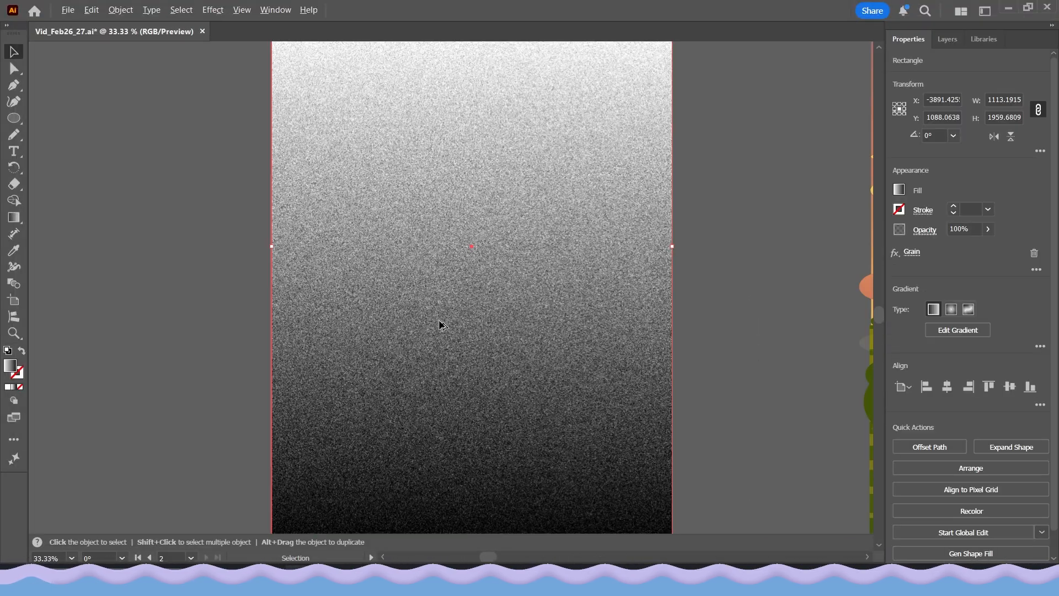
drag(439, 259, 483, 425)
scroll(479, 375, down, 1)
scroll(484, 309, up, 1)
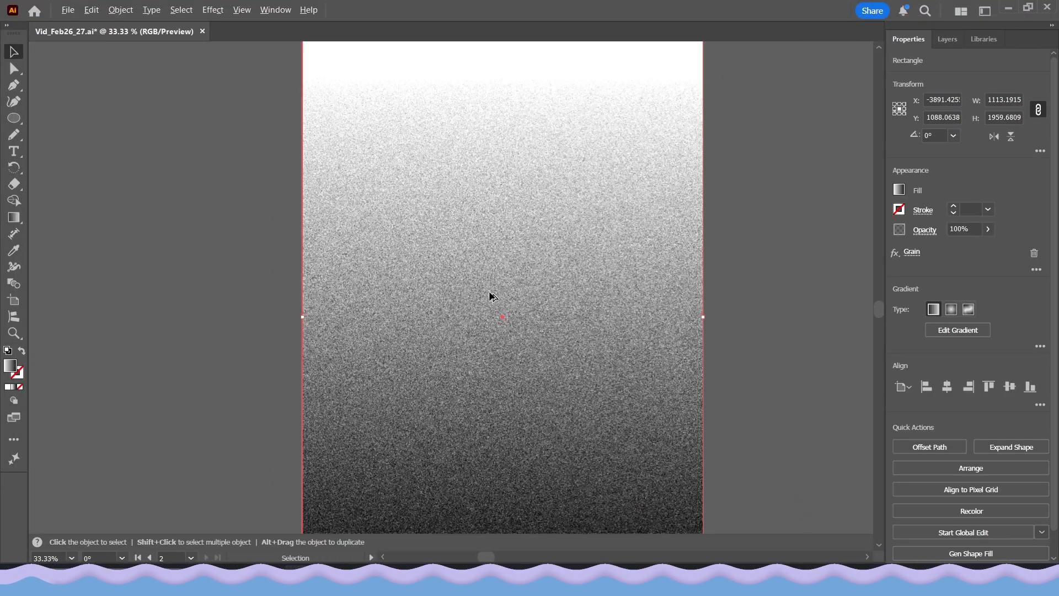
scroll(480, 381, down, 1)
scroll(480, 341, down, 1)
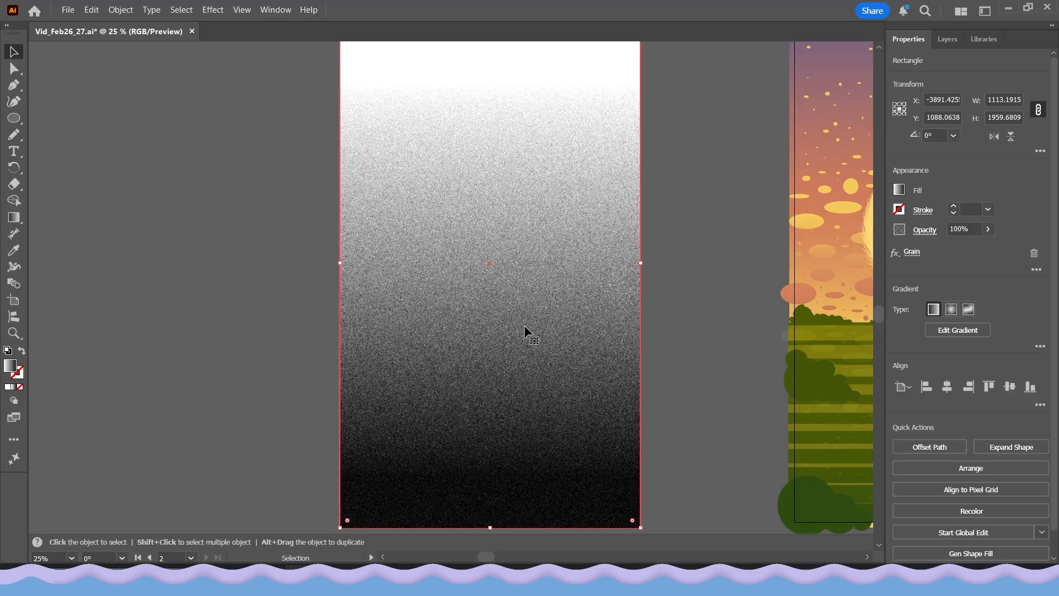
click(265, 329)
Shift the grained rectangle's gradient downward with the Gradient tool so that pure white covers its upper third
click(478, 285)
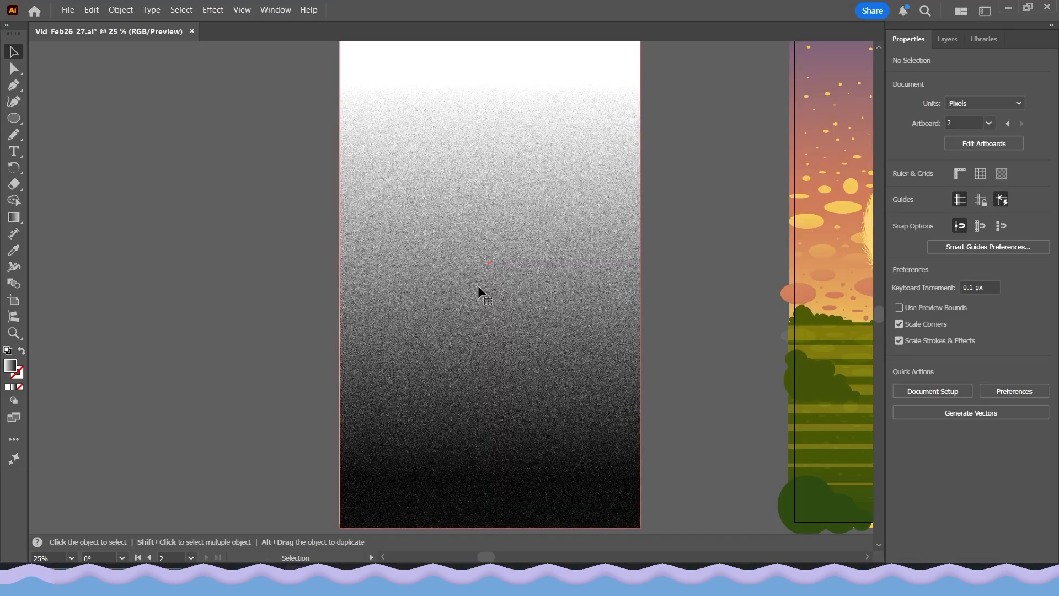
click(12, 220)
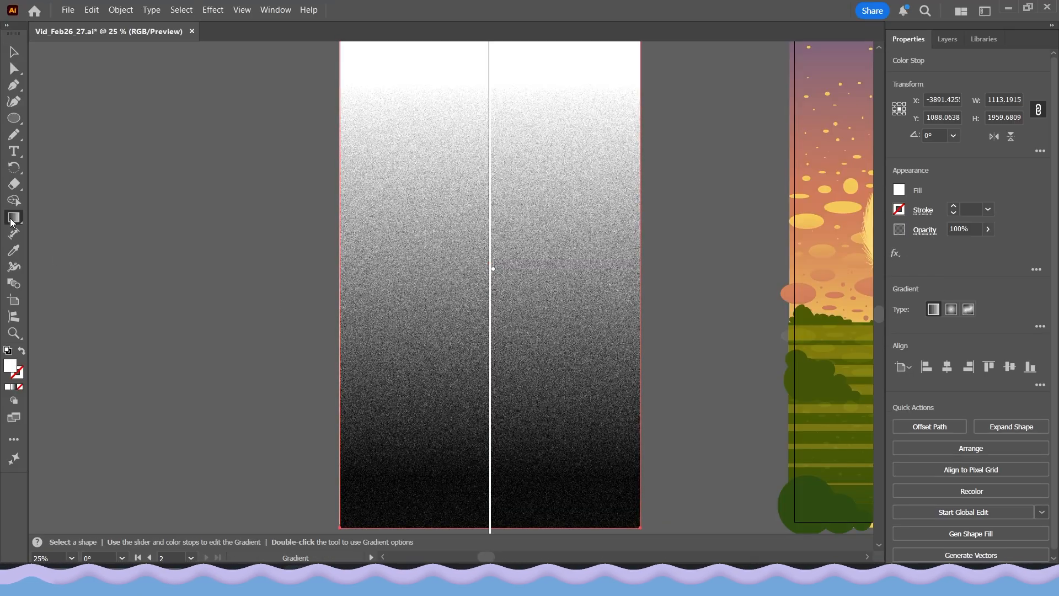
mouse_move(488, 306)
mouse_down()
mouse_move(491, 367)
mouse_move(486, 260)
mouse_move(489, 378)
mouse_move(497, 291)
mouse_move(490, 411)
mouse_up()
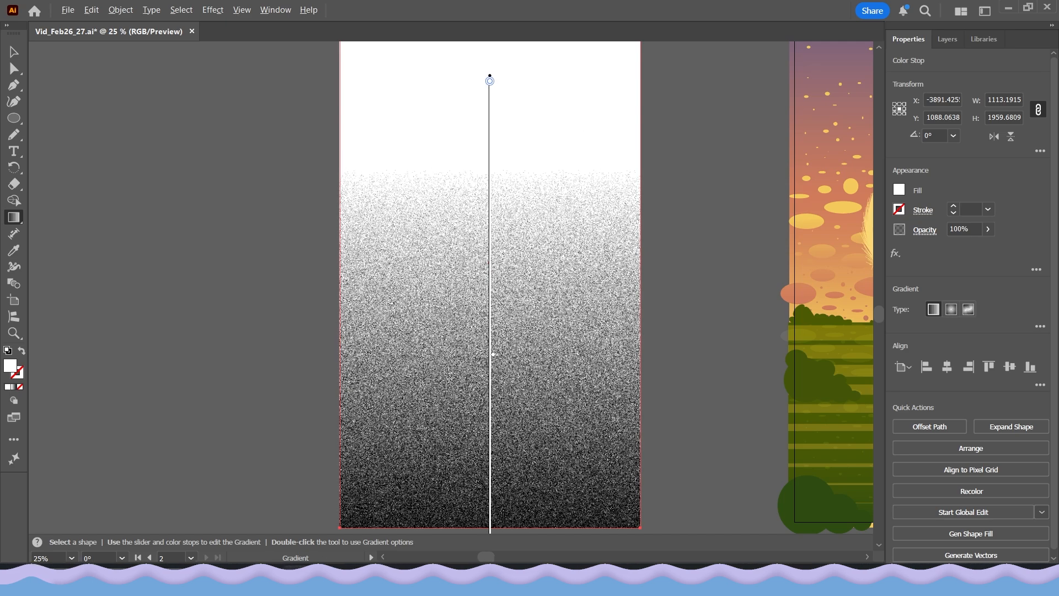
scroll(414, 250, down, 1)
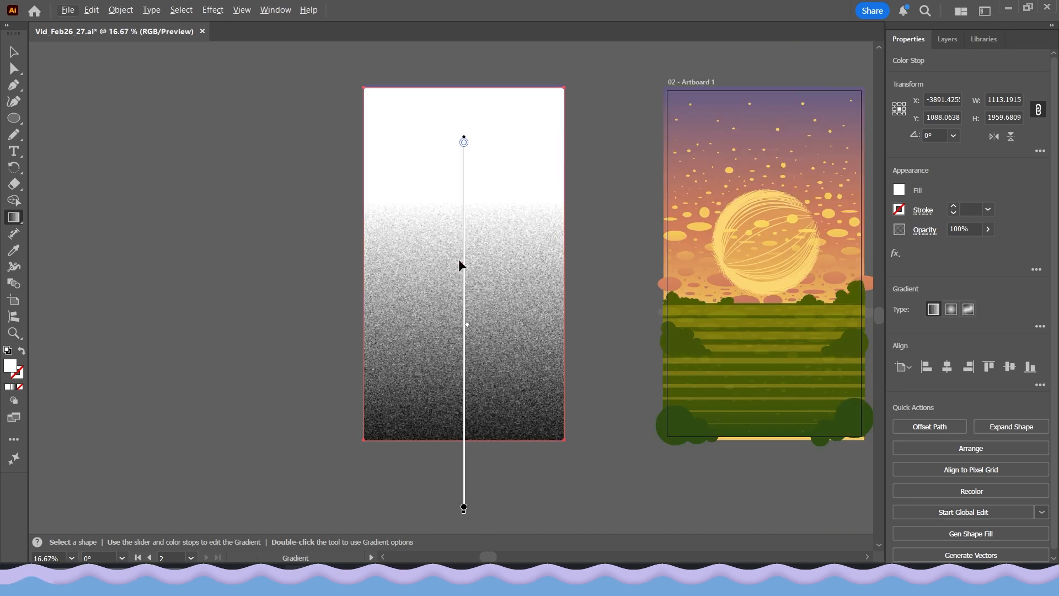
Shift the grained rectangle's gradient upward so it starts at the rectangle's upper edge, and deselect the rectangle
drag(466, 266, 465, 211)
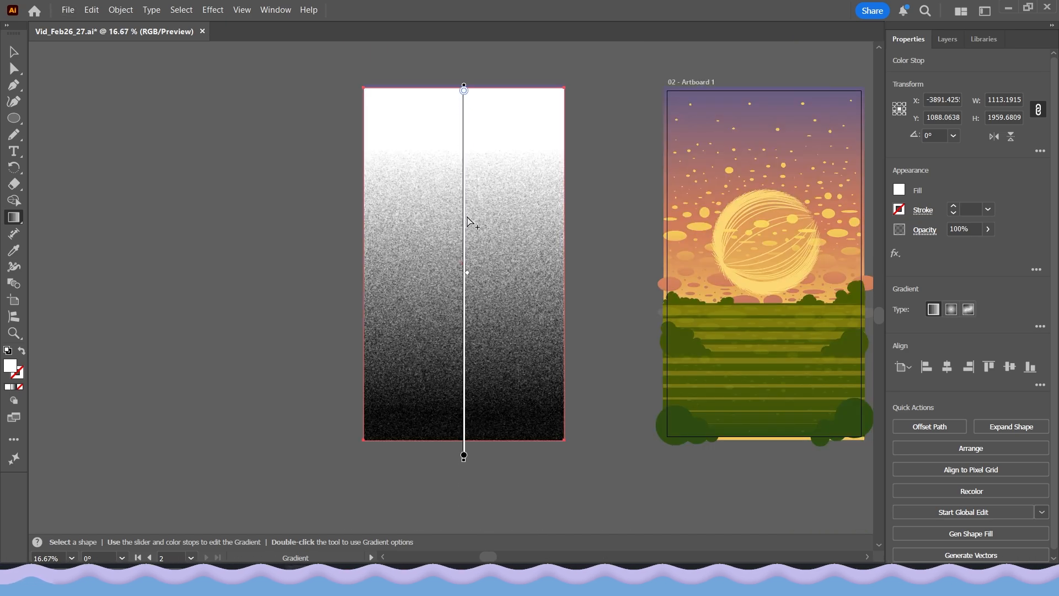
mouse_move(470, 296)
mouse_down()
mouse_move(472, 338)
mouse_move(477, 247)
mouse_move(478, 285)
mouse_up()
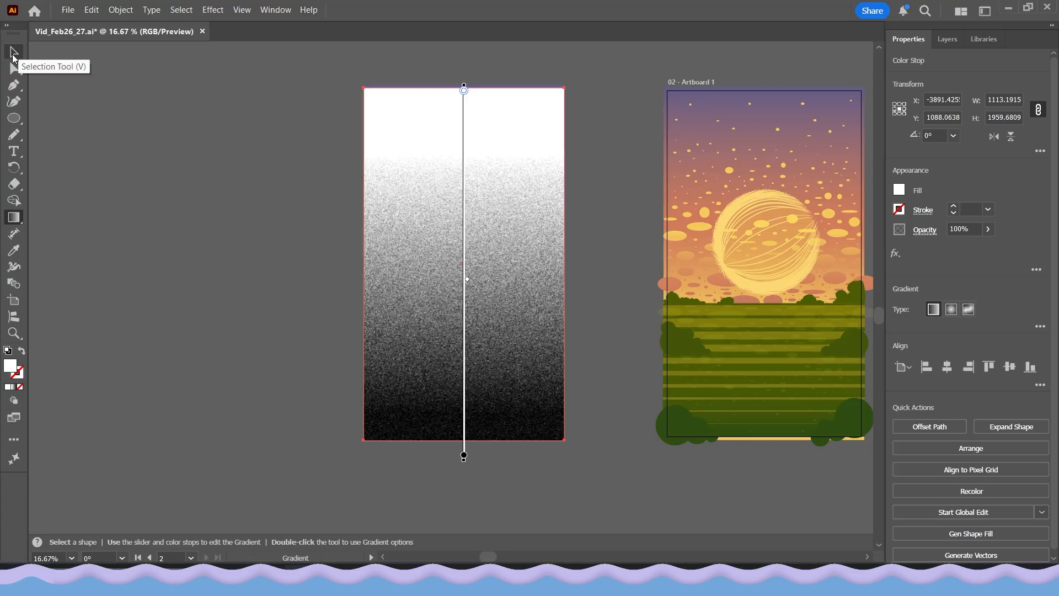
click(14, 53)
click(291, 201)
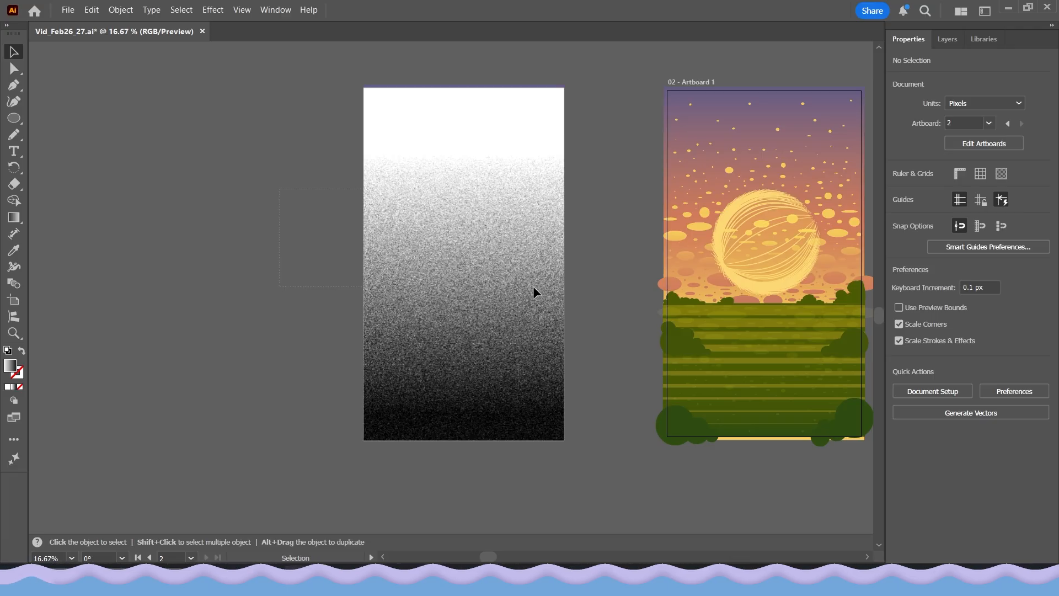
Offset the grained rectangle to reveal the sunset gradient rectangle beneath it, and undo the offset
drag(538, 286, 537, 287)
drag(428, 271, 352, 265)
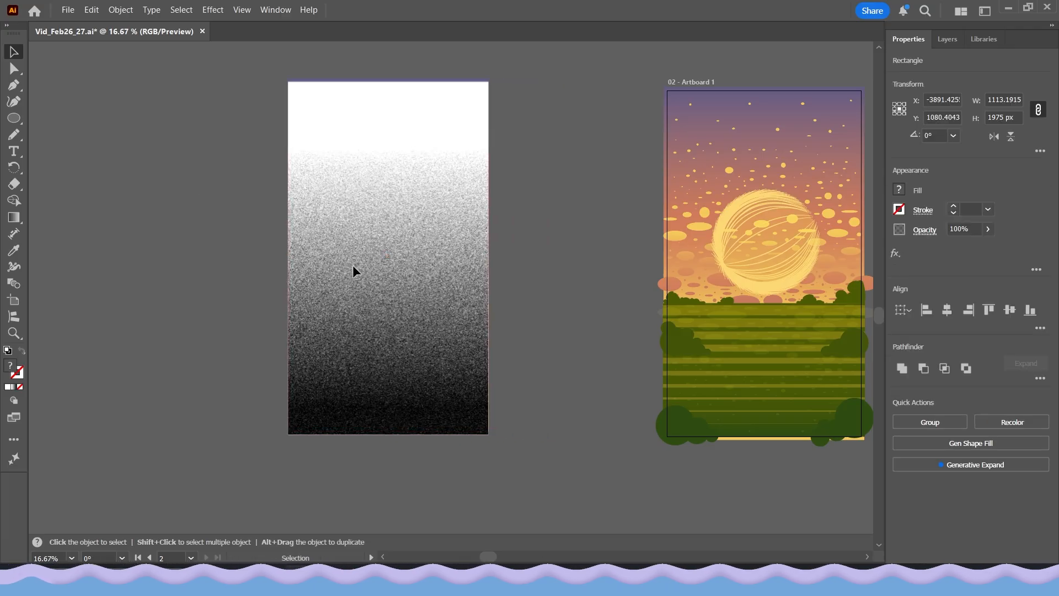
click(541, 314)
key(a)
drag(420, 309, 525, 311)
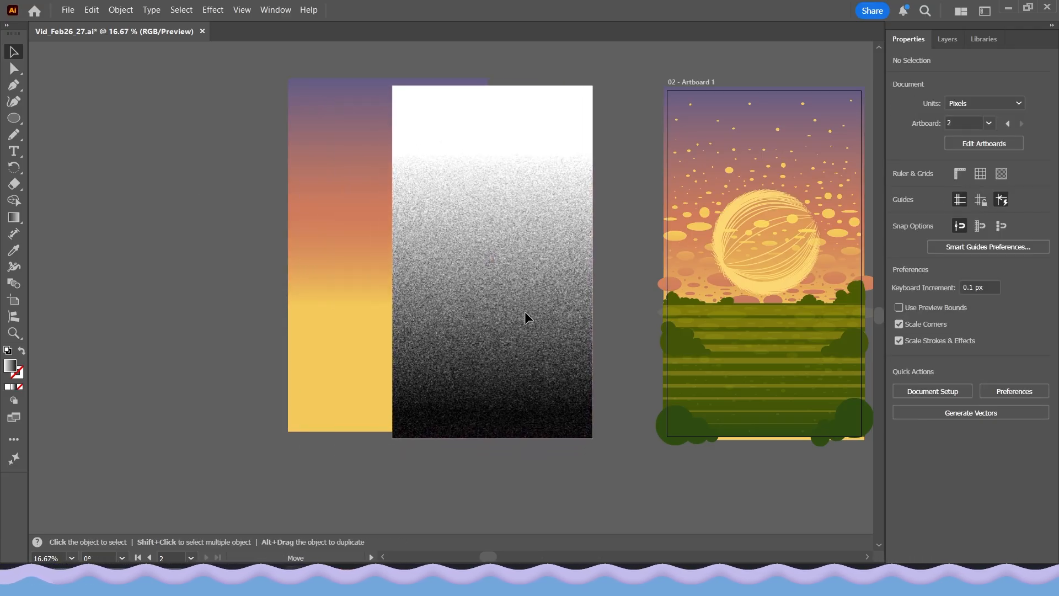
click(328, 256)
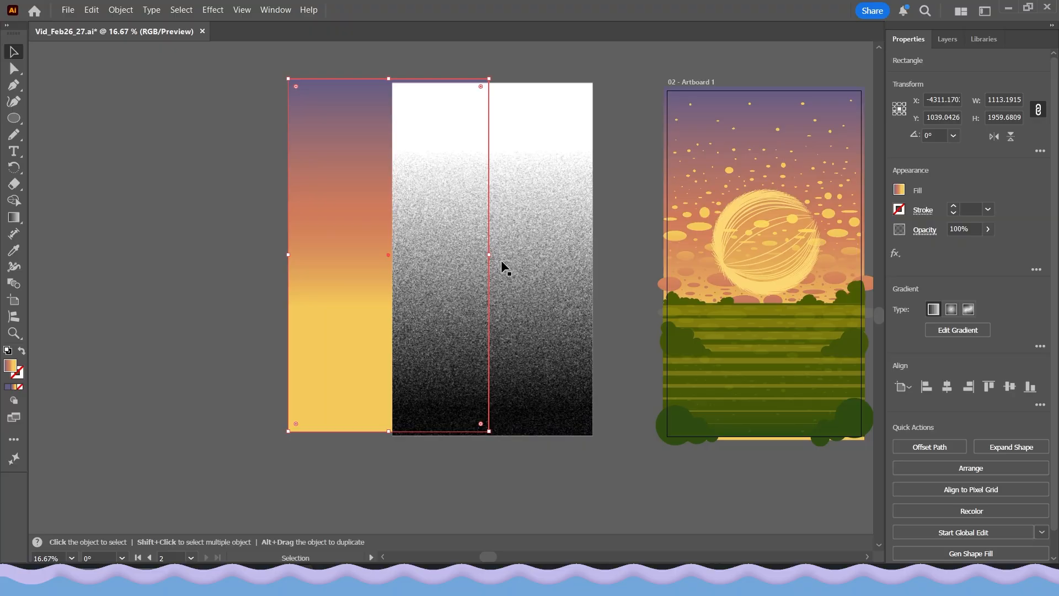
click(531, 260)
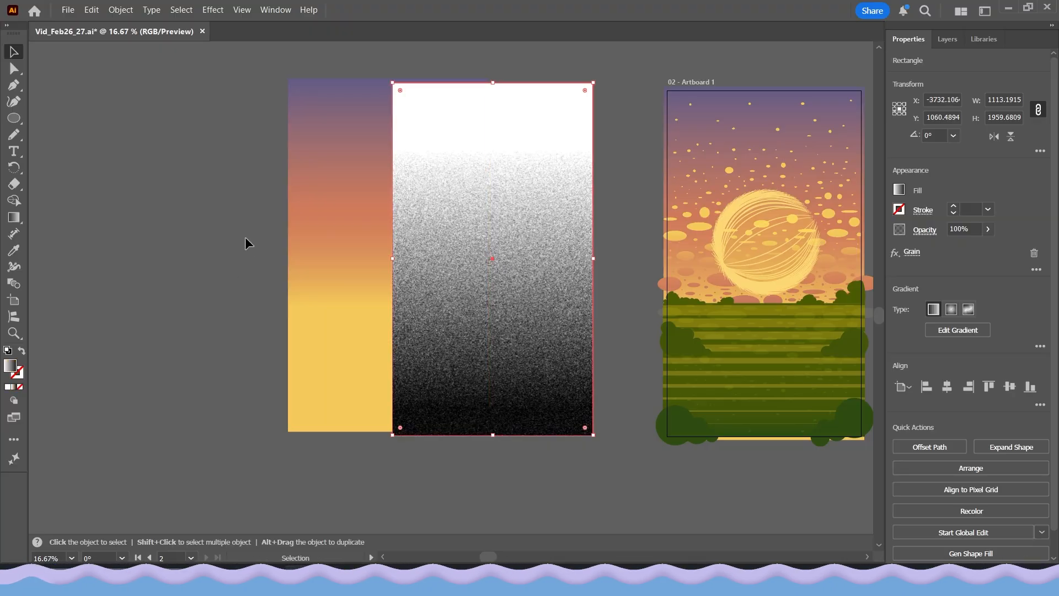
drag(245, 238, 505, 317)
key(ctrl+z)
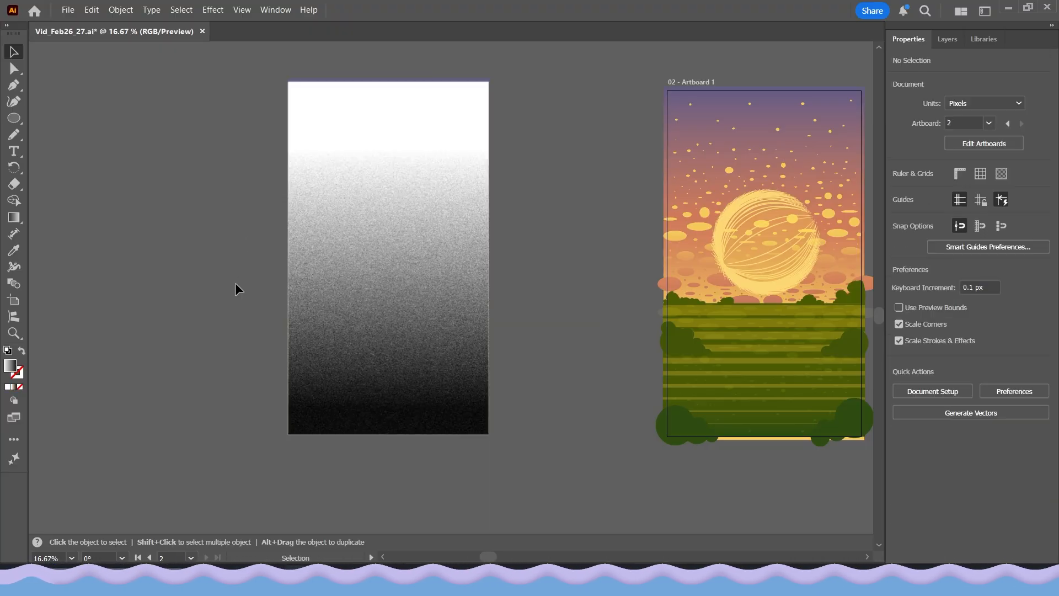
Align the grained rectangle and the sunset gradient rectangle by their horizontal and vertical centers
drag(235, 283, 404, 376)
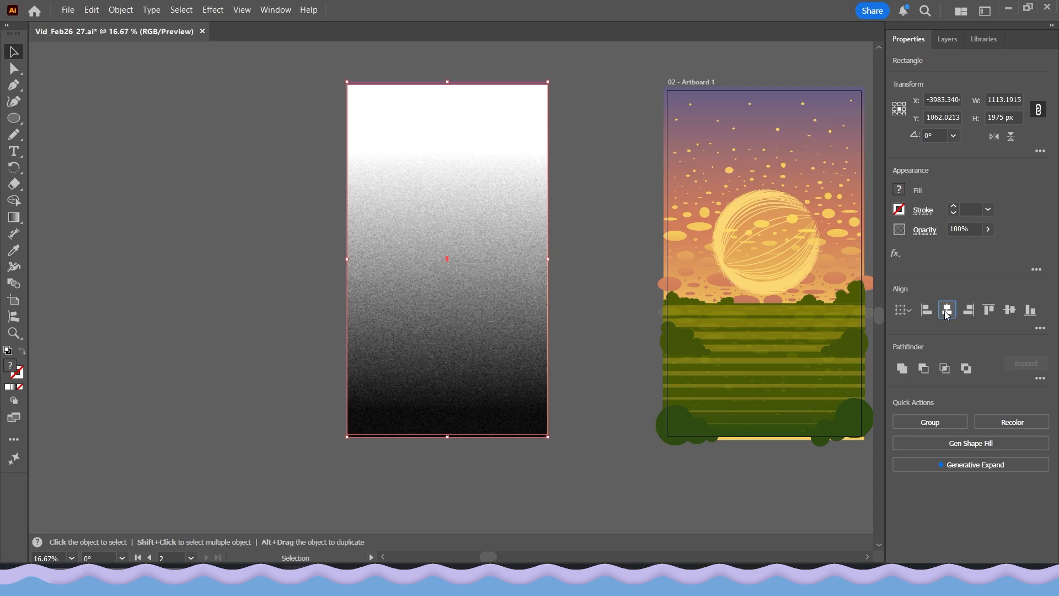
click(1017, 315)
click(517, 466)
click(457, 378)
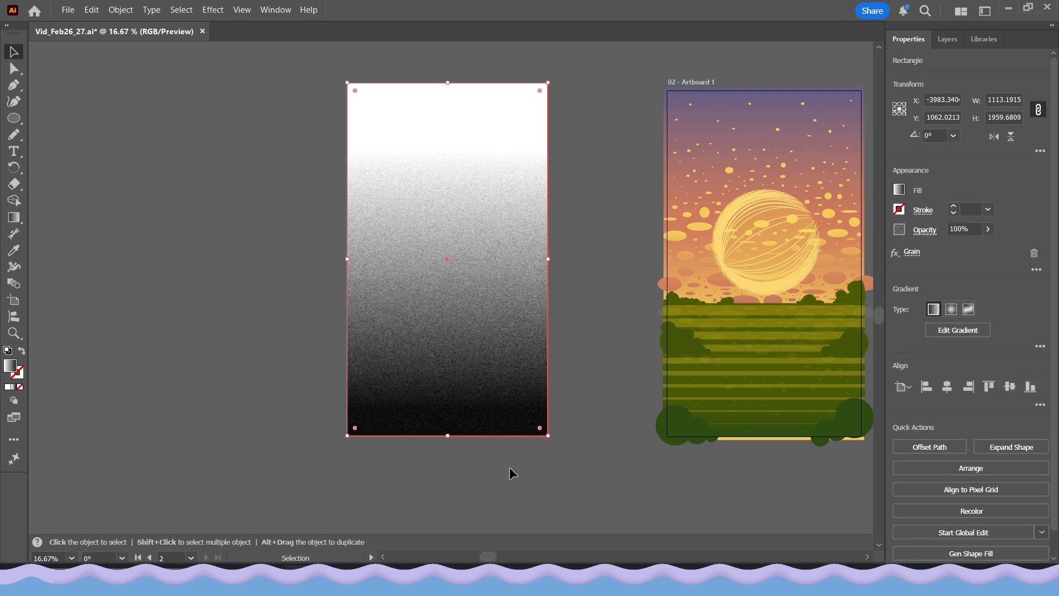
Make an opacity mask from the grained rectangle over the sunset gradient rectangle
shift+click(370, 333)
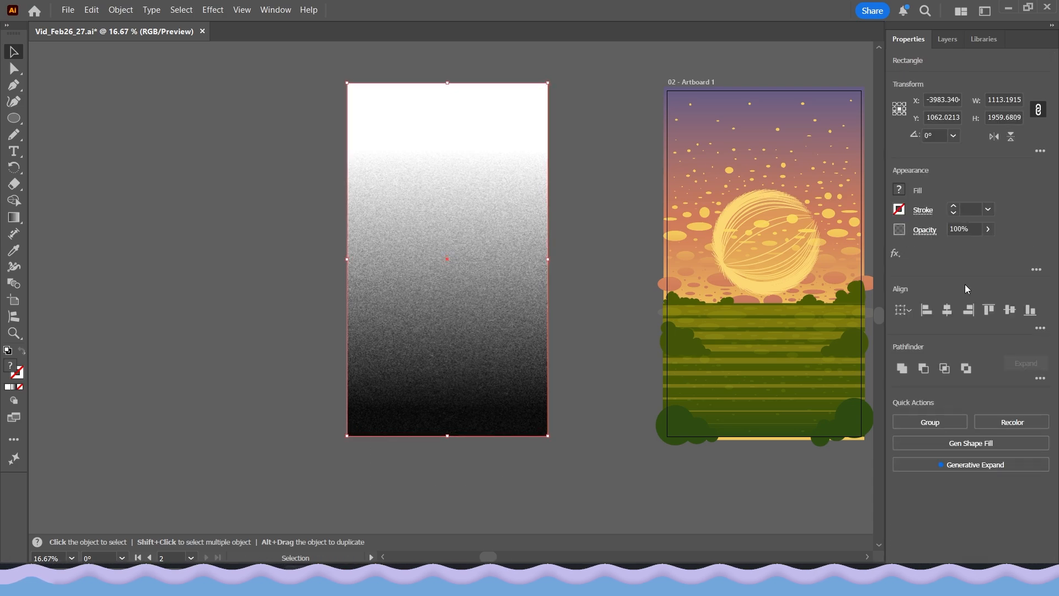
click(920, 232)
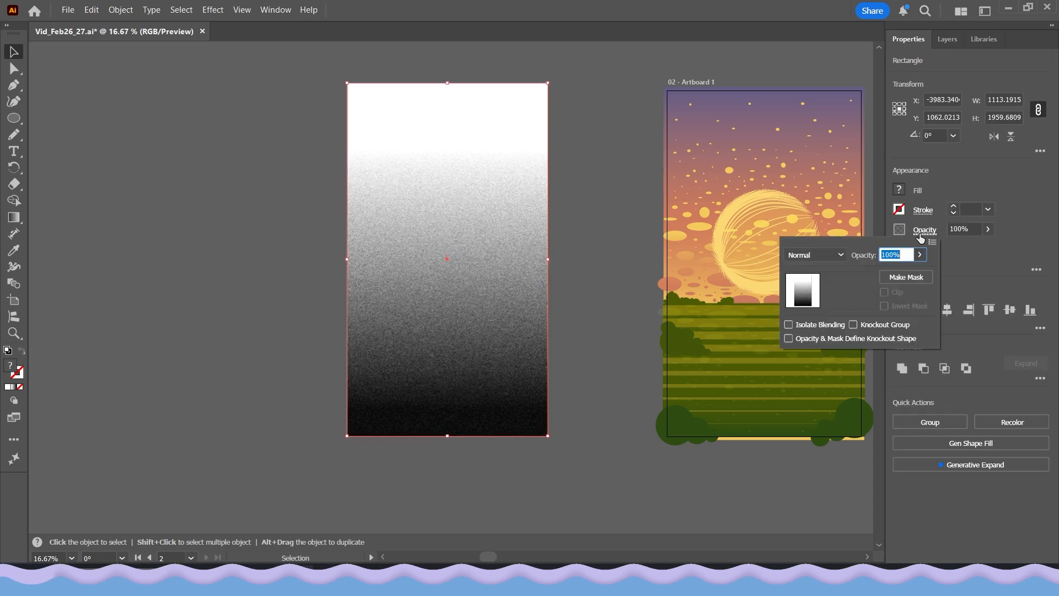
click(907, 279)
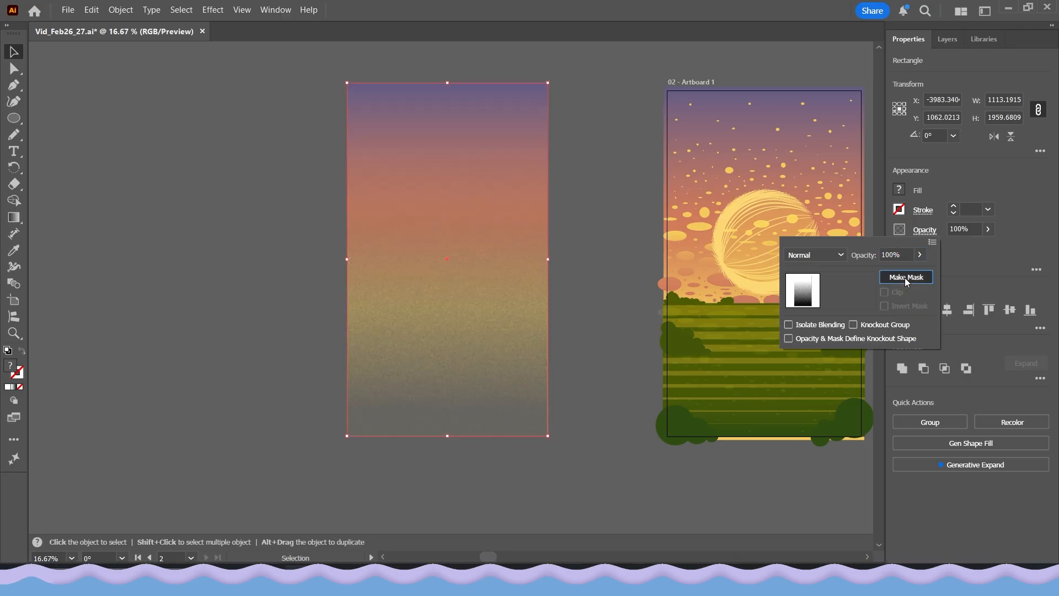
Examine the grain on the masked sunset gradient rectangle, close up and from farther away
click(547, 374)
alt+scroll(478, 325, up, 8)
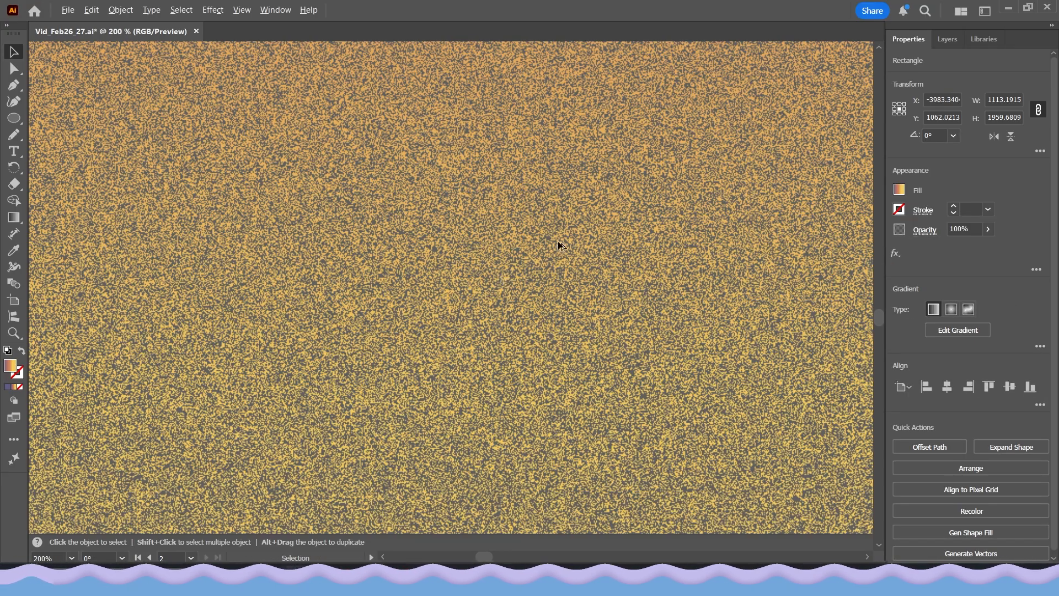
alt+scroll(558, 245, up, 2)
alt+scroll(571, 333, down, 5)
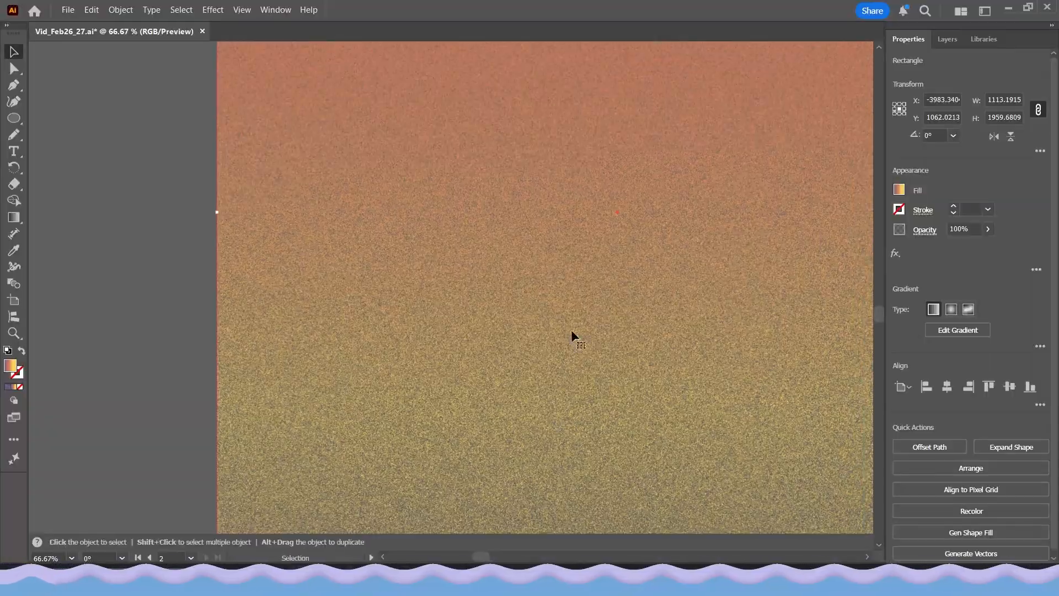
alt+scroll(576, 322, down, 4)
alt+scroll(464, 220, up, 3)
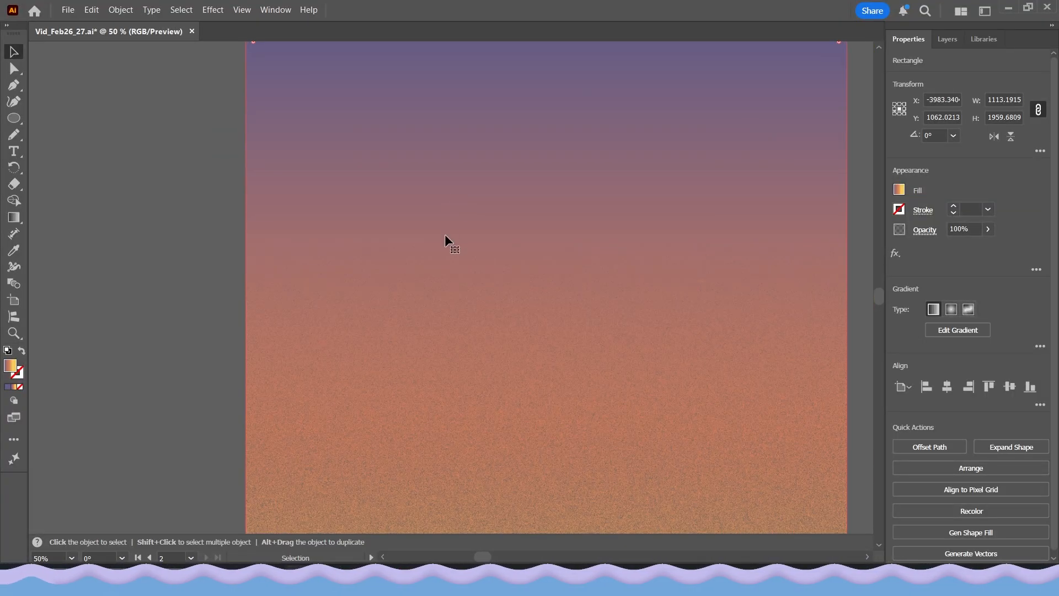
alt+scroll(395, 164, down, 2)
alt+scroll(395, 164, up, 1)
alt+scroll(402, 147, up, 1)
alt+scroll(448, 288, down, 1)
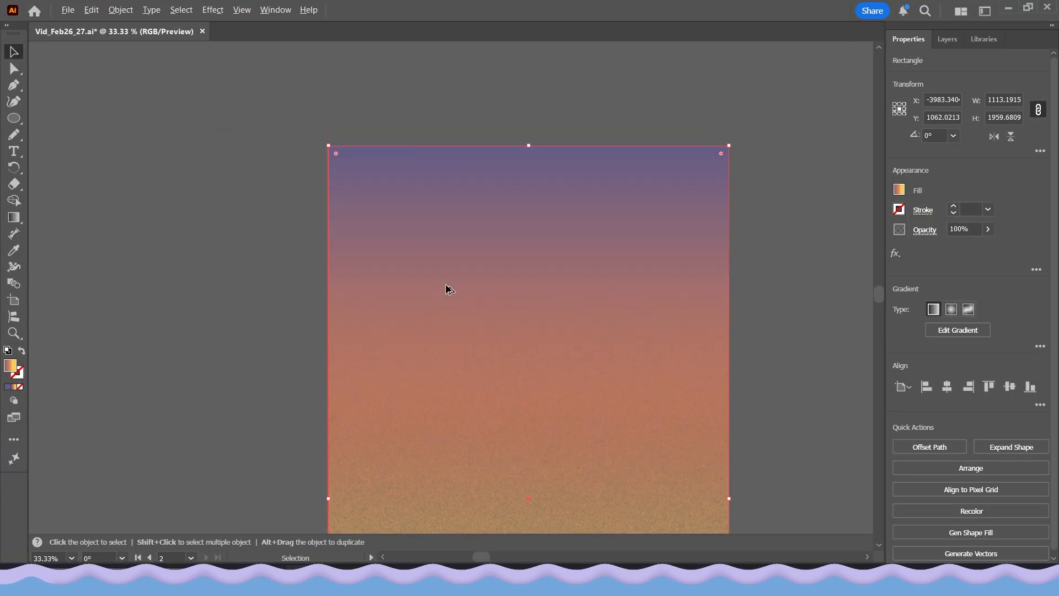
Try deleting the orange color stop from the masked rectangle's gradient, and undo the deletion
key(g)
alt+scroll(611, 255, down, 1)
alt+scroll(586, 272, up, 1)
drag(600, 262, 603, 217)
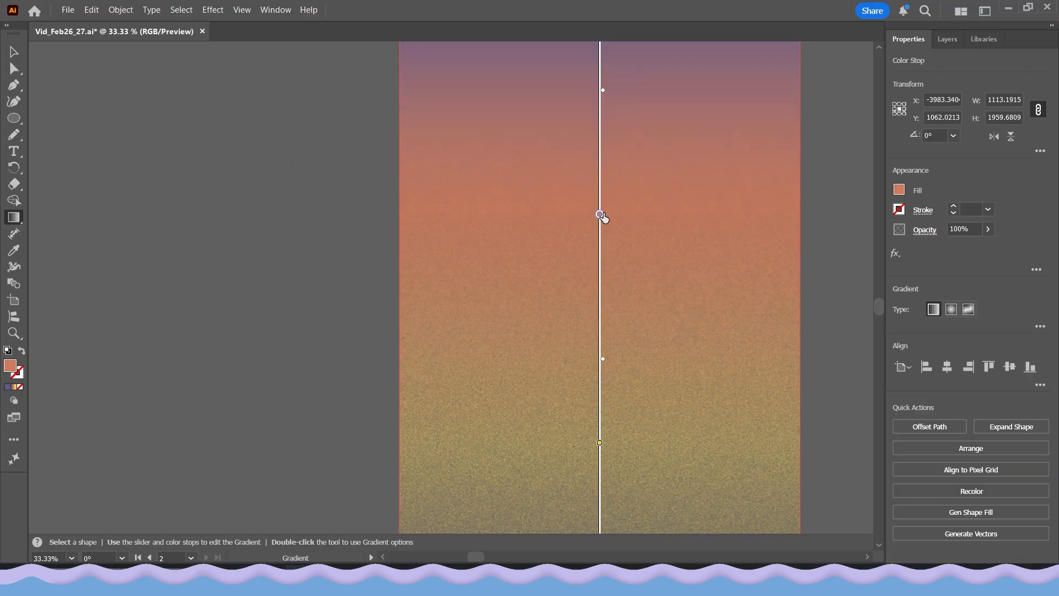
key(Delete)
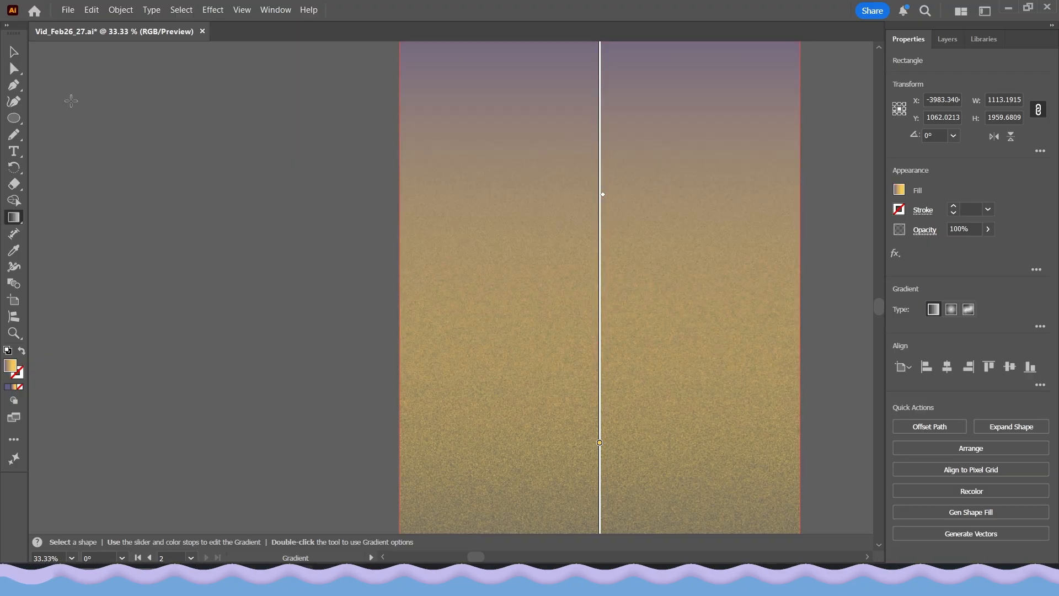
click(14, 52)
click(179, 224)
alt+scroll(310, 313, down, 1)
alt+scroll(469, 469, up, 1)
key(ctrl+z)
alt+scroll(408, 318, down, 1)
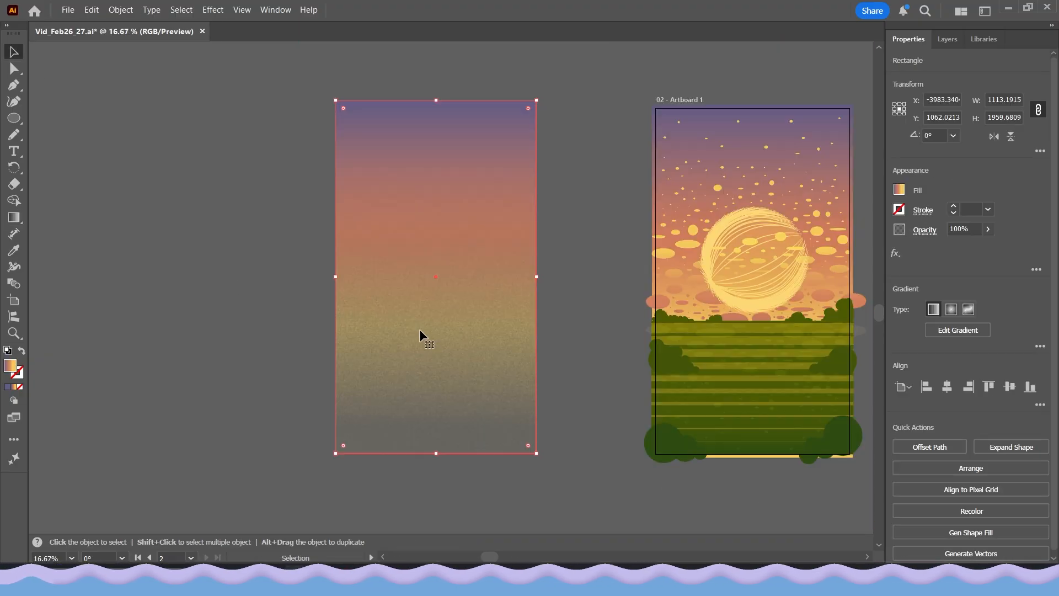
Place the masked gradient rectangle over the illustration's sky on Artboard 1 and set its blending mode to Multiply
drag(419, 330, 733, 332)
alt+scroll(736, 229, up, 1)
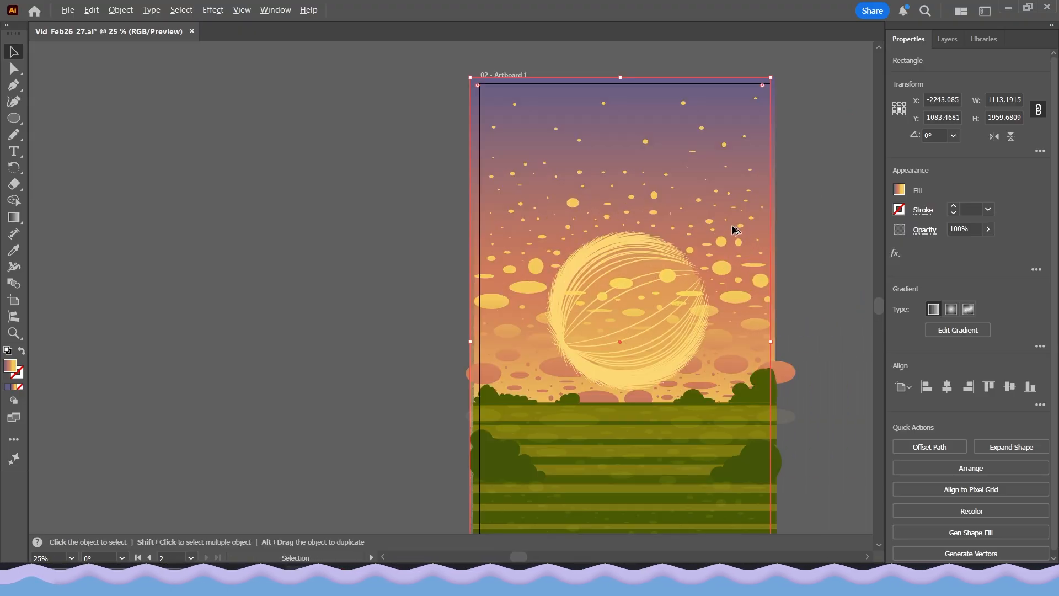
alt+scroll(735, 229, up, 2)
click(925, 230)
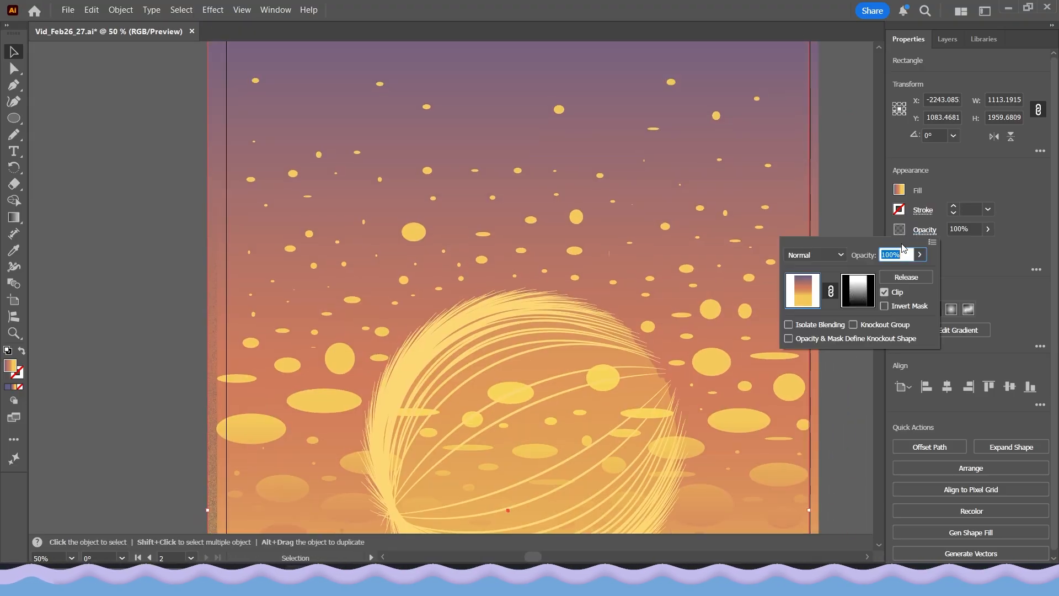
click(824, 255)
click(813, 304)
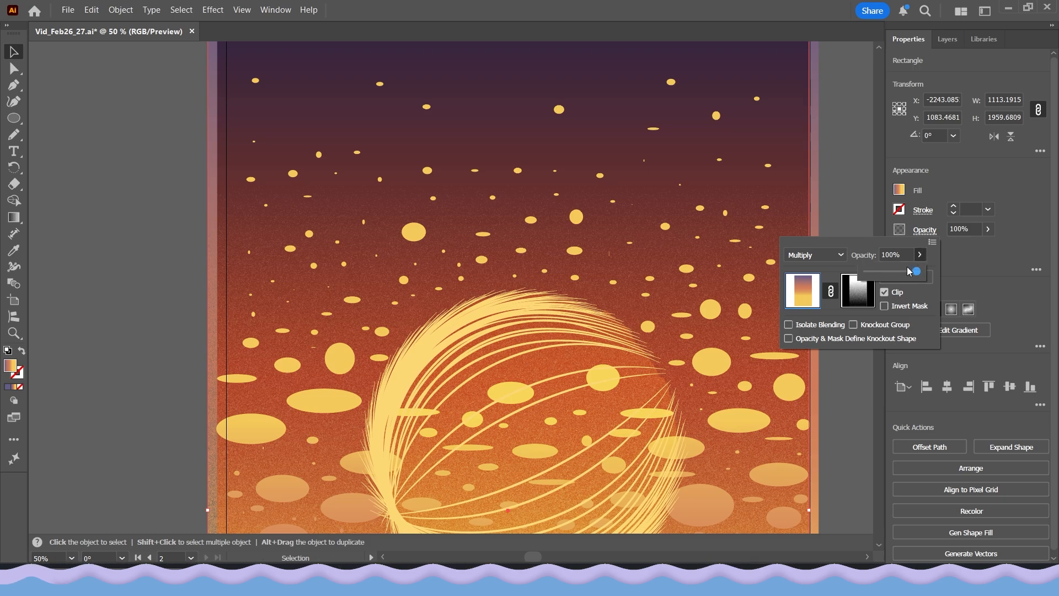
Lower the masked rectangle's opacity to 28% and invert its opacity mask
drag(909, 272, 889, 278)
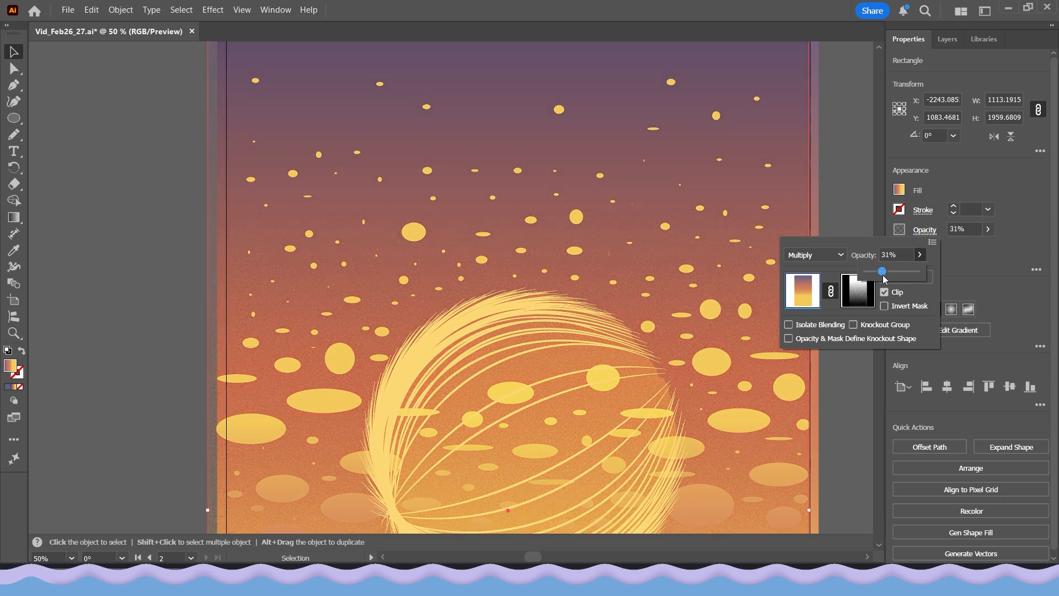
click(885, 306)
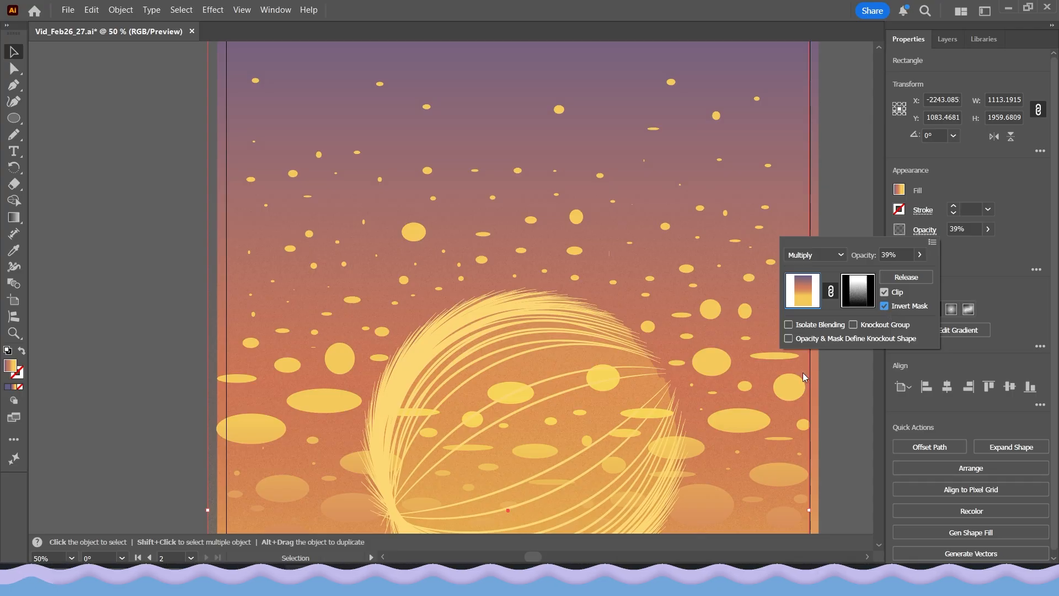
click(884, 306)
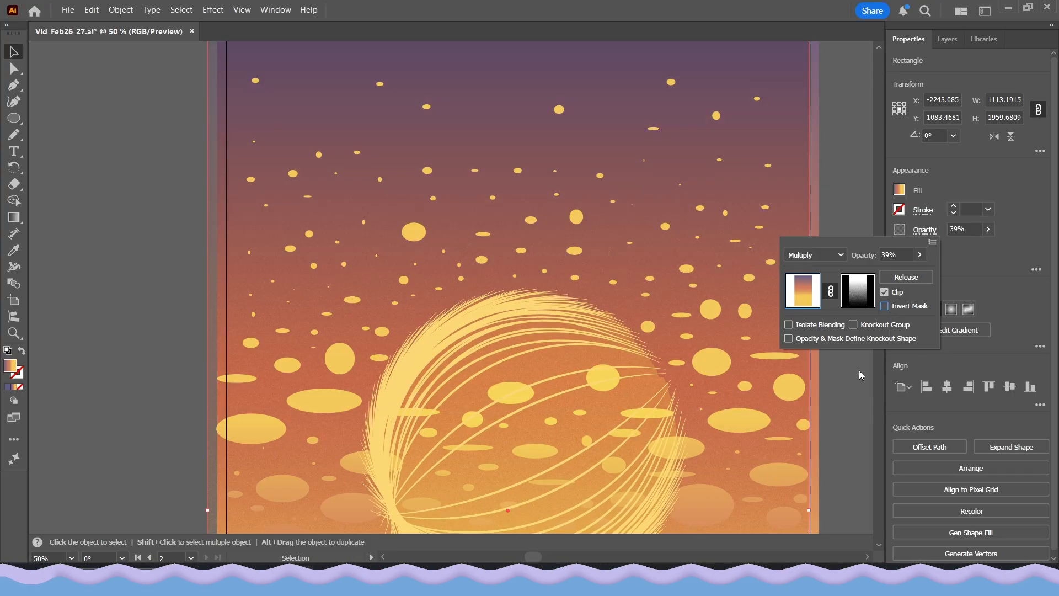
click(920, 256)
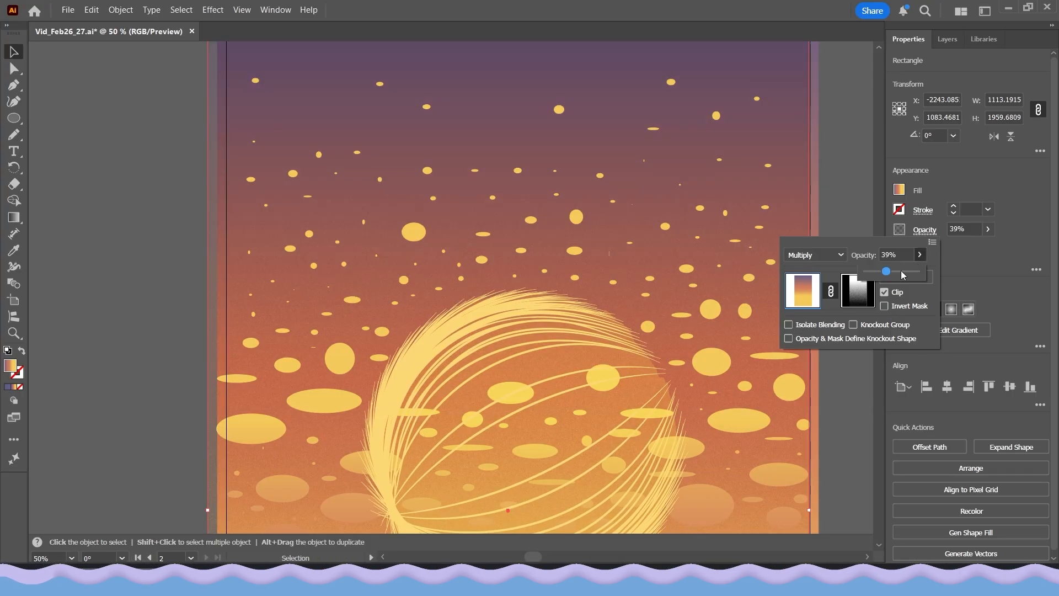
click(884, 307)
click(833, 428)
Move the masked rectangle off the artboard onto the empty canvas and examine its grain close up
scroll(826, 412, down, 2)
drag(827, 412, 799, 354)
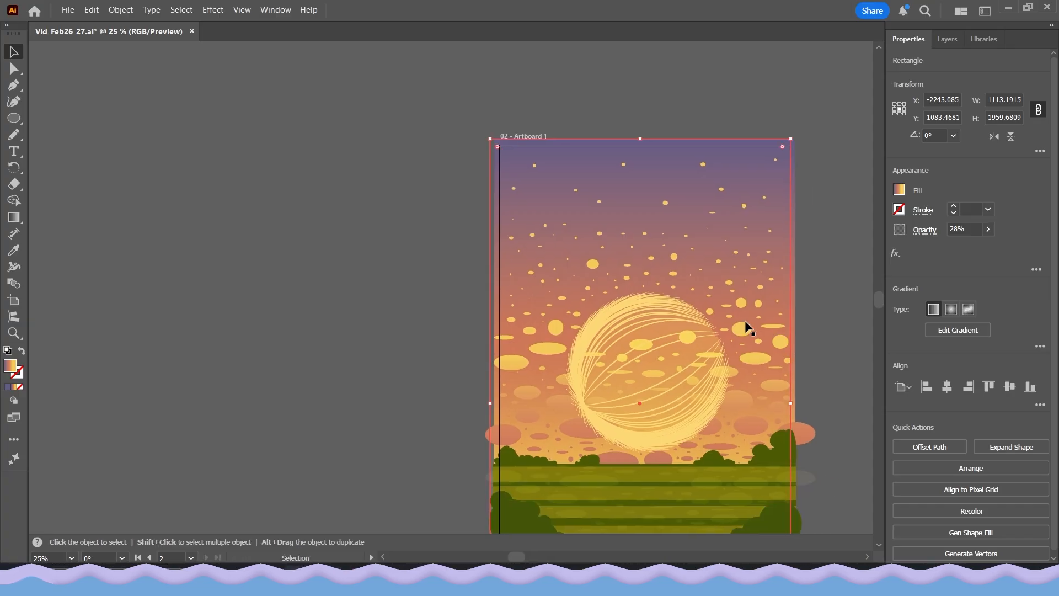
drag(699, 221, 374, 191)
drag(364, 354, 578, 179)
scroll(506, 342, up, 2)
drag(511, 343, 525, 464)
scroll(532, 442, down, 2)
drag(533, 277, 528, 358)
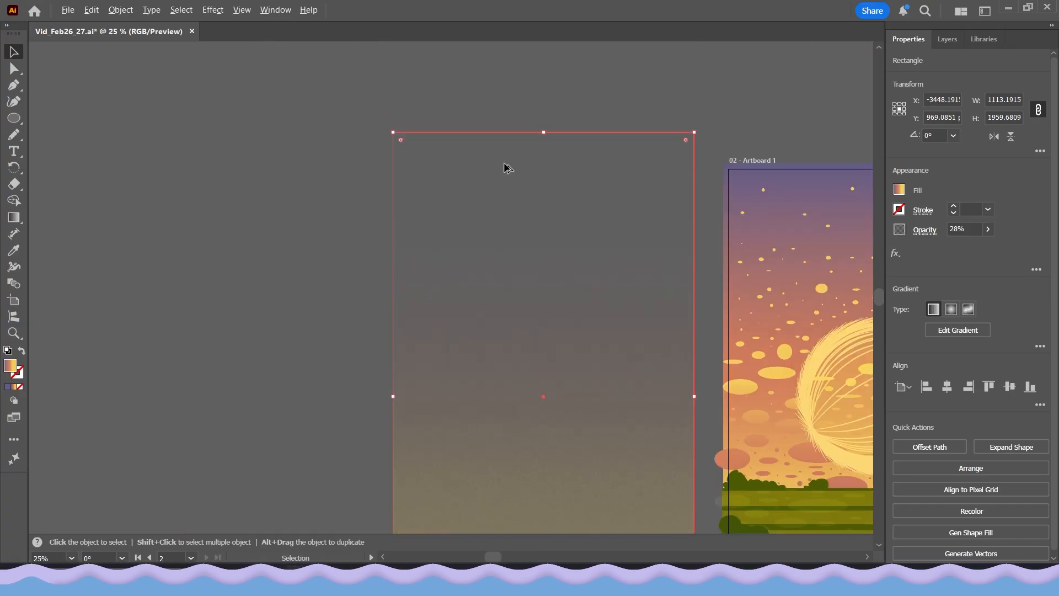
scroll(515, 243, up, 1)
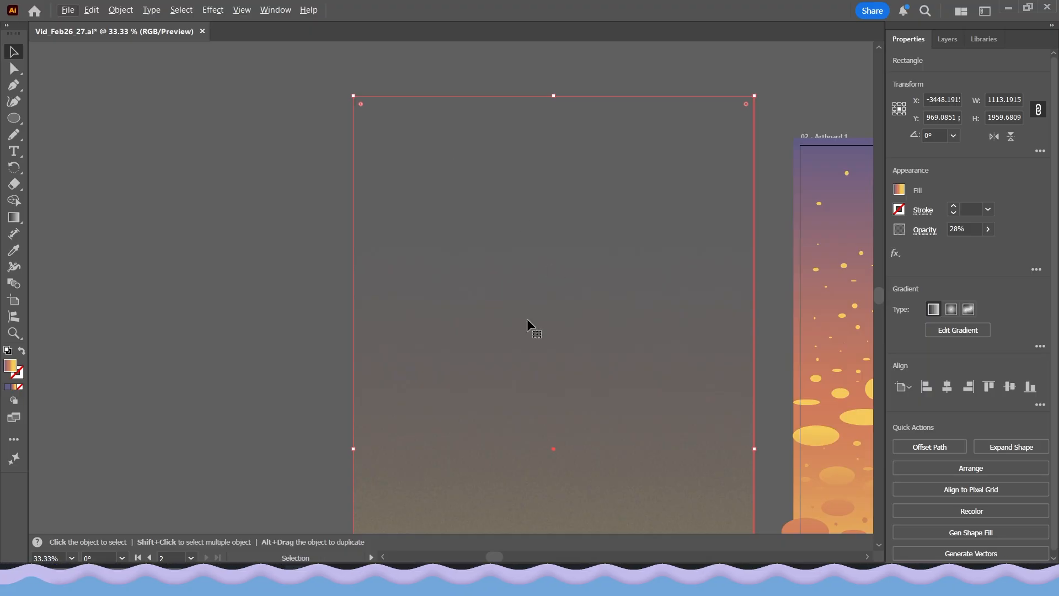
scroll(535, 337, down, 3)
scroll(560, 309, up, 2)
scroll(581, 360, up, 2)
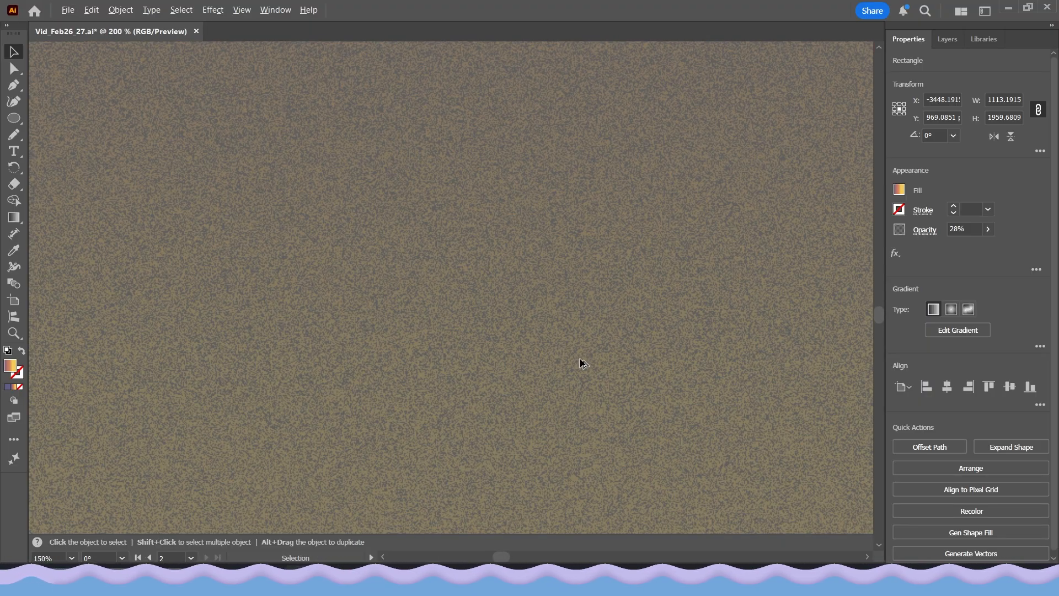
scroll(577, 352, down, 6)
Return the masked grain rectangle to the illustration's sky and deselect it
drag(647, 406, 619, 391)
click(694, 393)
scroll(681, 250, up, 3)
Examine the grain texture around the sun and along both side edges of the sky at different magnifications
scroll(622, 324, up, 4)
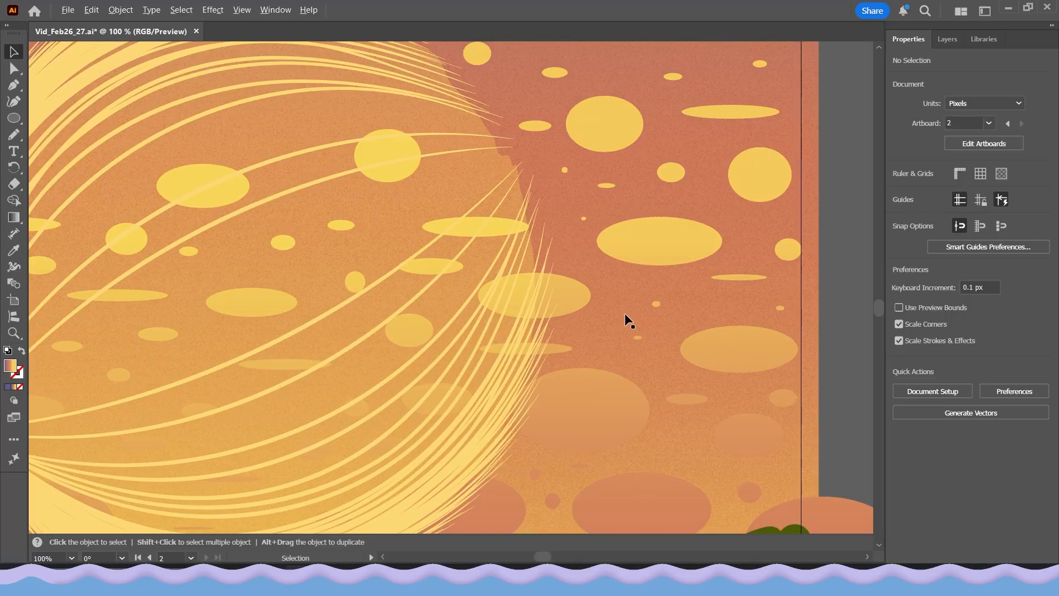
scroll(589, 278, up, 1)
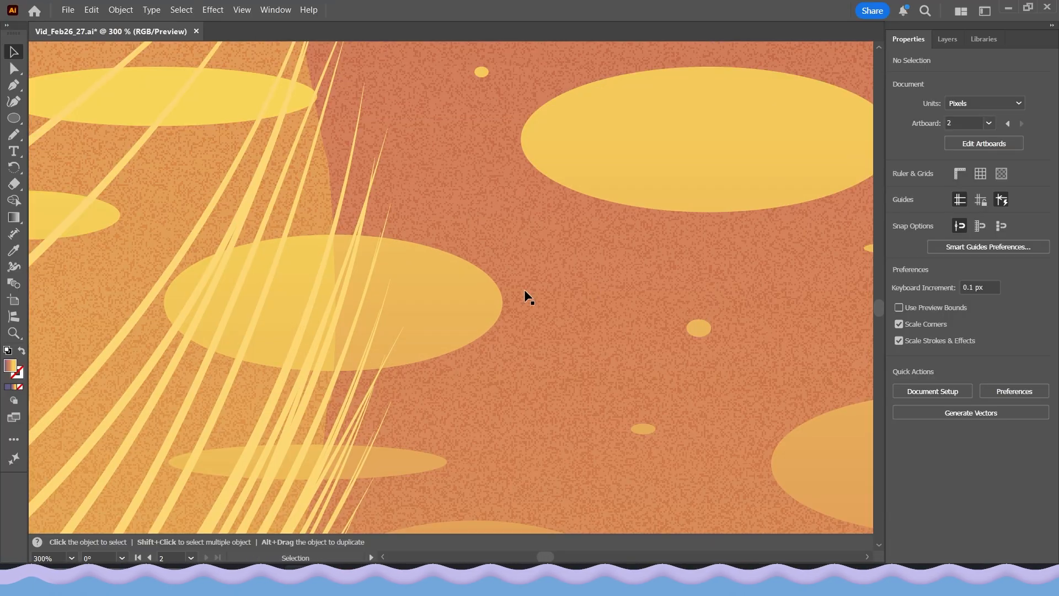
scroll(587, 298, down, 3)
drag(510, 304, 569, 353)
scroll(568, 353, down, 3)
scroll(343, 199, up, 4)
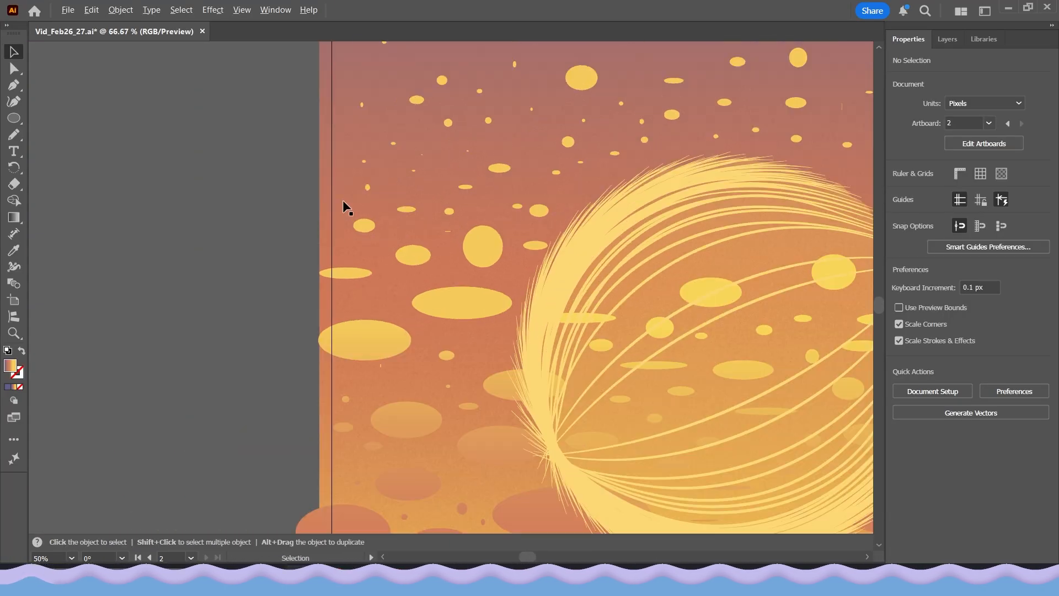
scroll(469, 278, down, 3)
scroll(530, 243, up, 3)
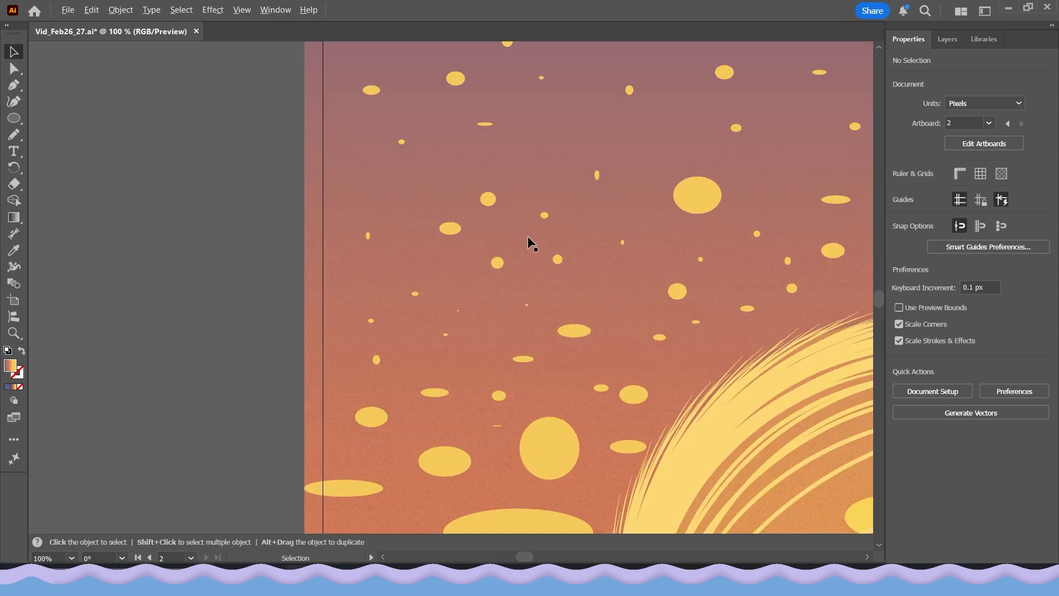
Examine the grain texture in the upper sky and down around the sun's lower left edge at different magnifications
scroll(529, 243, down, 4)
scroll(514, 233, down, 1)
drag(509, 265, 534, 294)
scroll(484, 207, down, 1)
scroll(565, 328, down, 2)
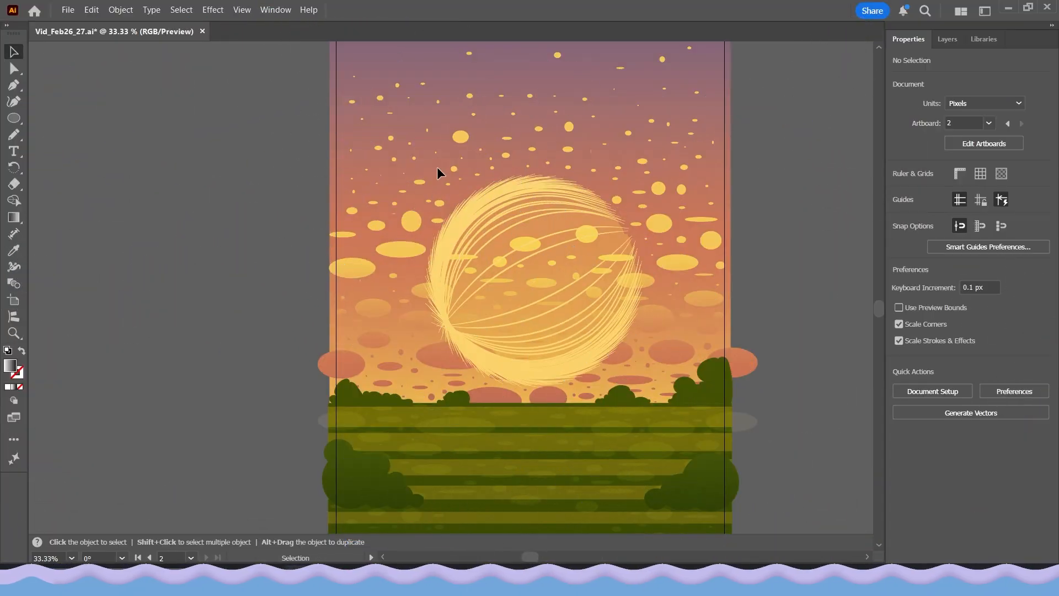
scroll(419, 87, up, 5)
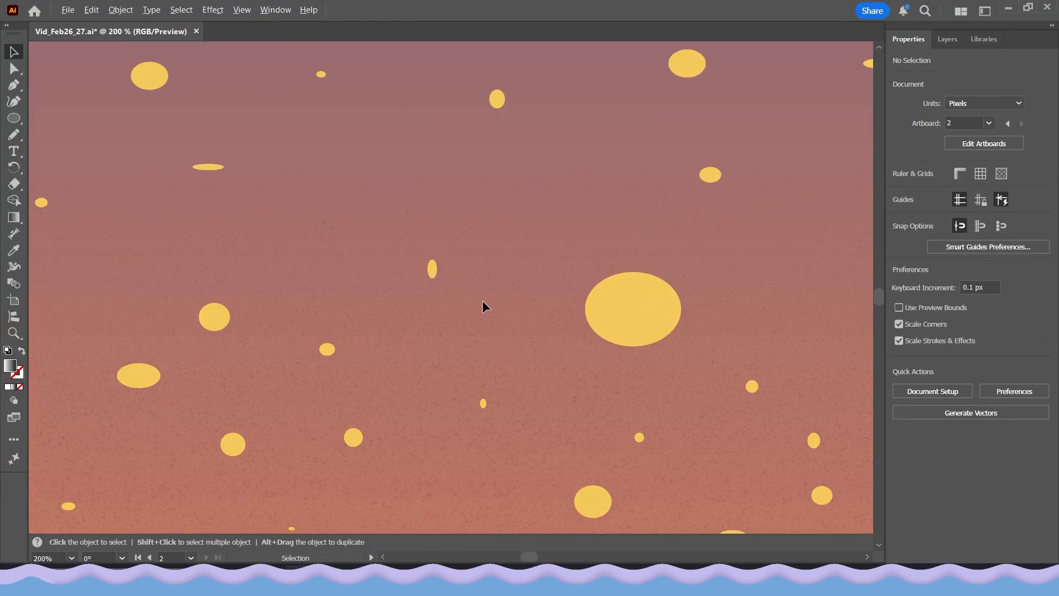
scroll(482, 302, down, 2)
drag(482, 306, 444, 77)
drag(499, 447, 517, 190)
scroll(463, 306, up, 1)
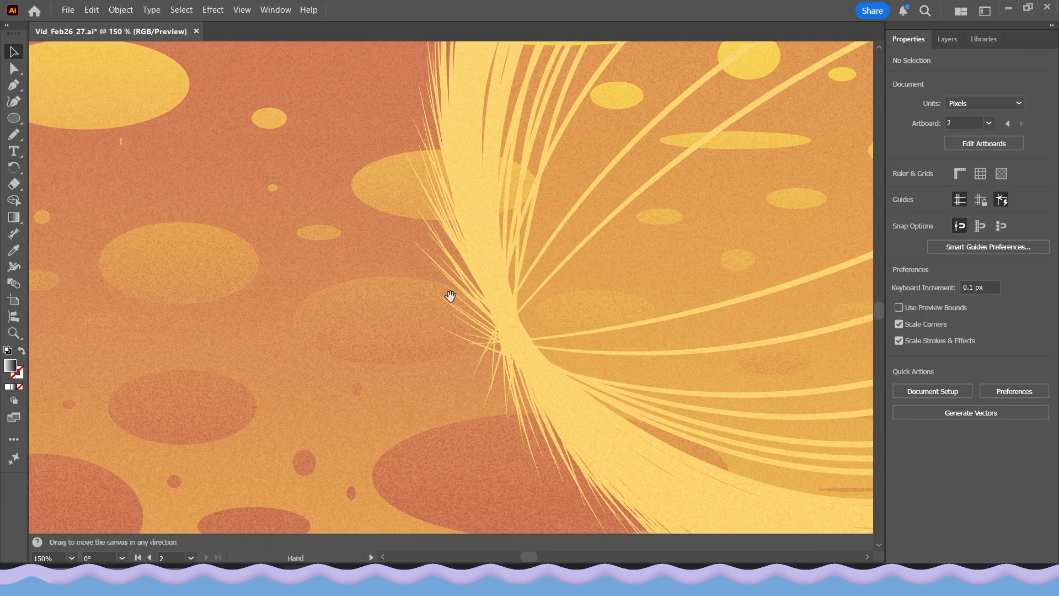
drag(507, 336, 487, 89)
Examine the grain texture on the bushes and the striped green field down to the artboard's lower edge
scroll(538, 350, down, 2)
drag(525, 372, 536, 241)
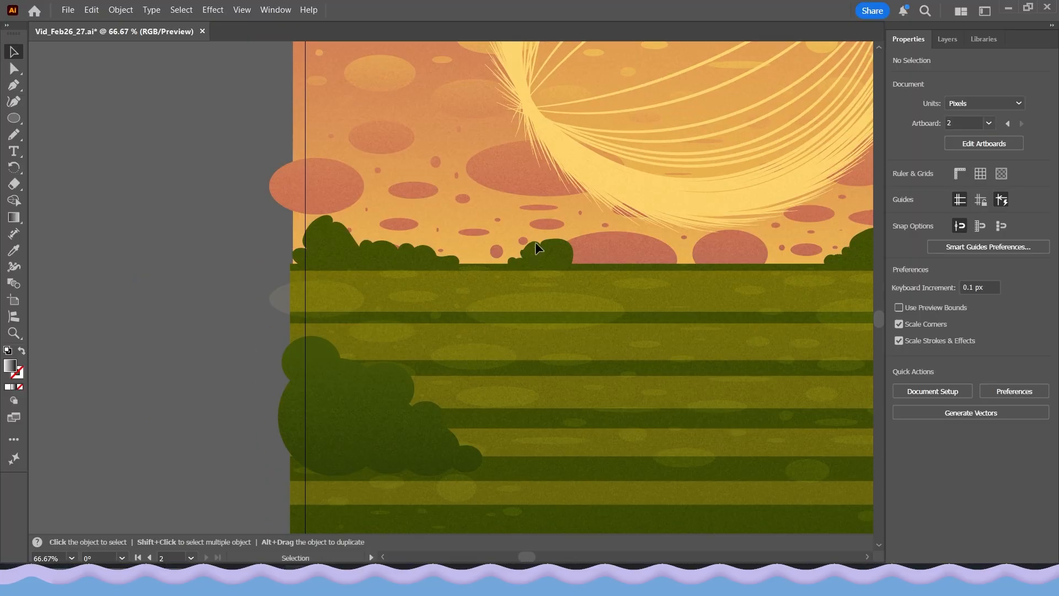
scroll(391, 295, up, 2)
scroll(372, 247, down, 3)
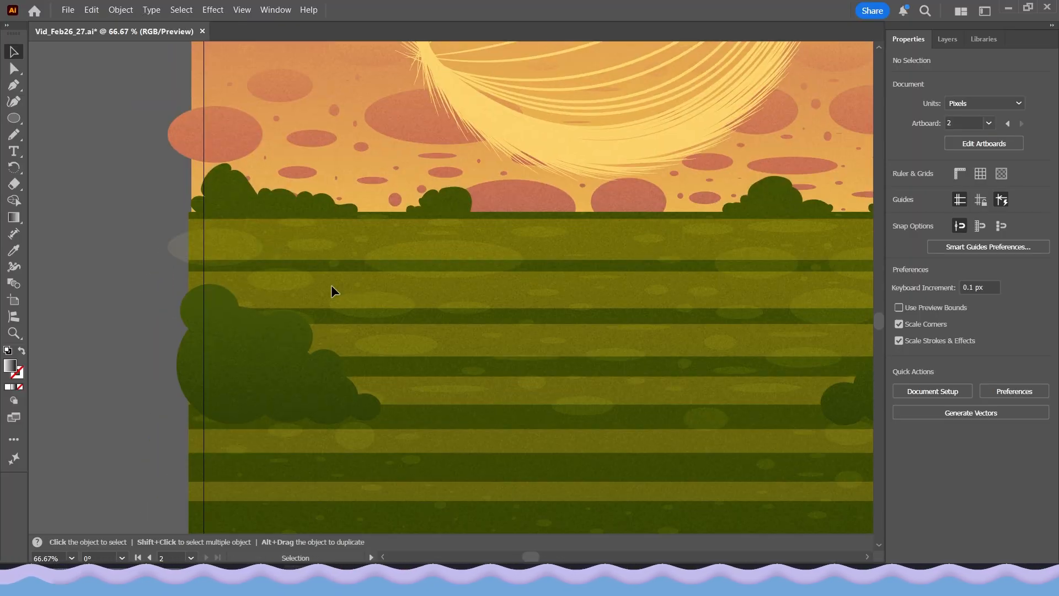
scroll(379, 367, down, 2)
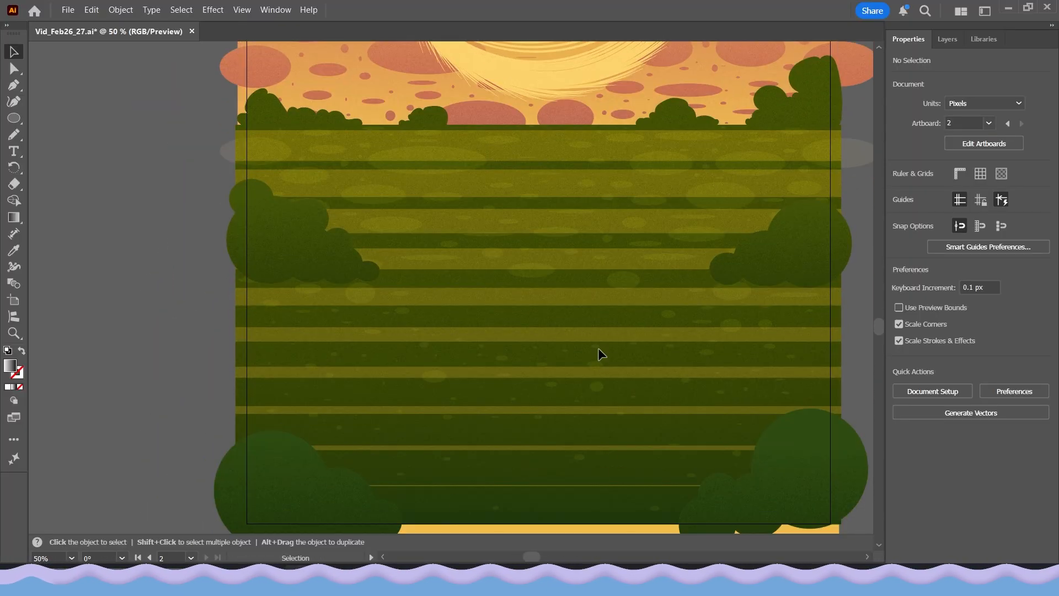
scroll(602, 353, down, 2)
drag(416, 276, 394, 297)
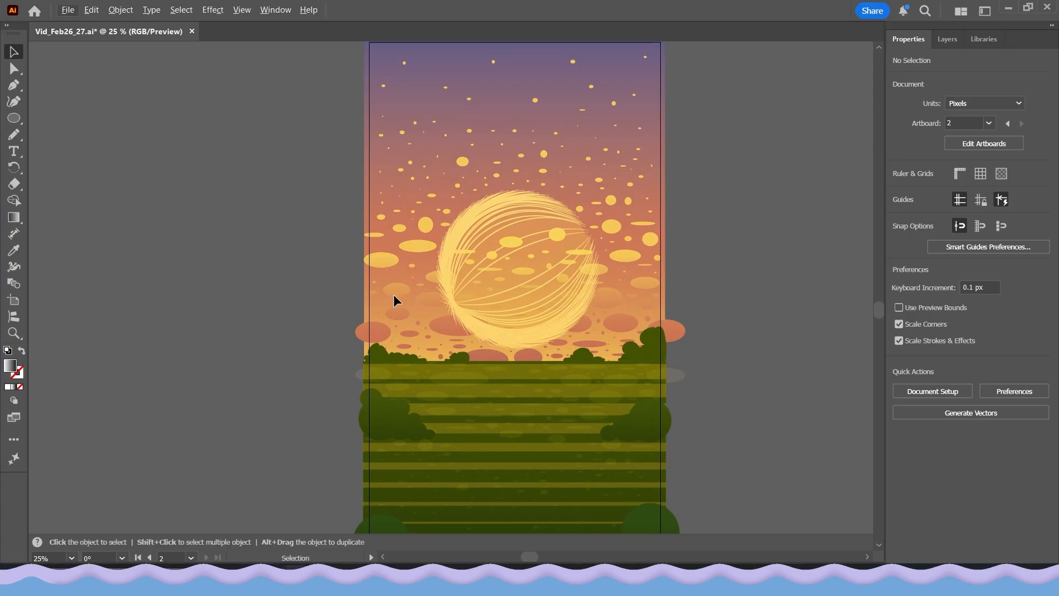
Compare the grained sky around the sun close up with the appearance of the whole illustration
scroll(383, 219, up, 2)
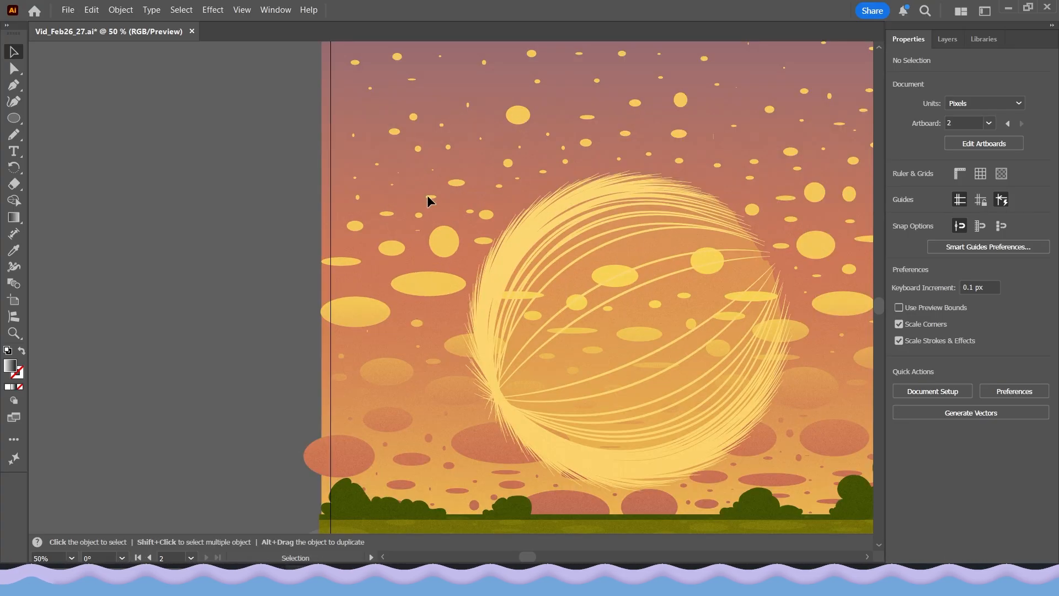
drag(423, 268, 375, 332)
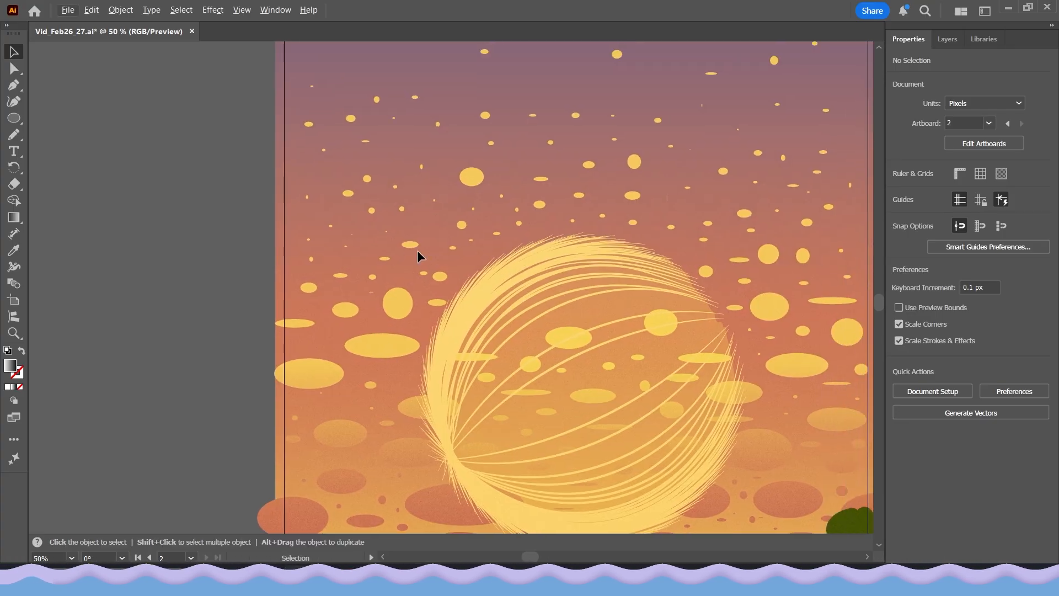
key(ctrl+minus)
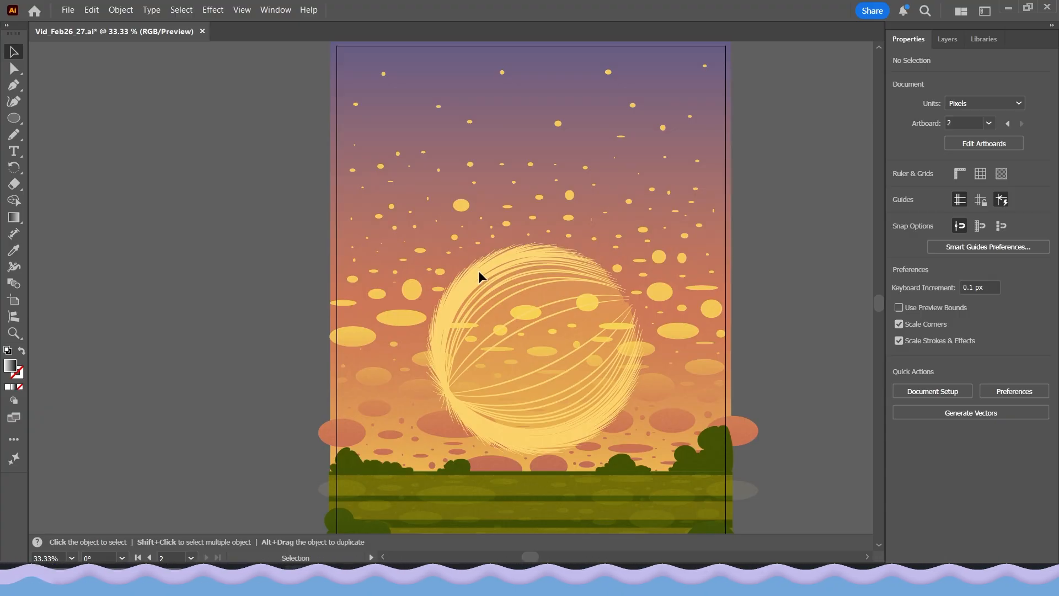
key(ctrl+minus)
scroll(375, 264, down, 1)
drag(350, 307, 372, 304)
scroll(350, 296, up, 1)
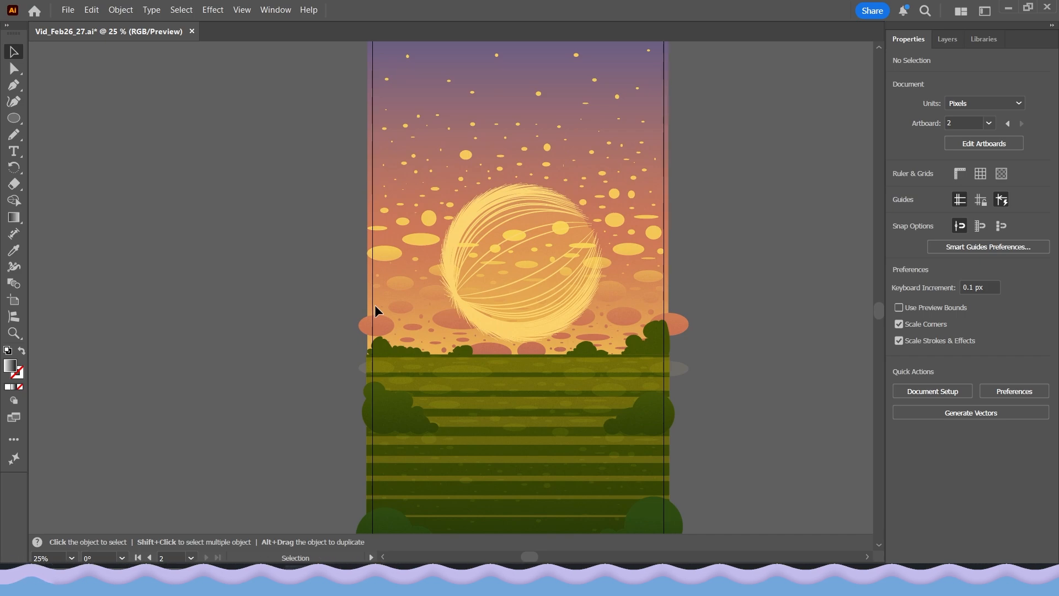
scroll(336, 169, down, 2)
drag(357, 214, 392, 238)
scroll(423, 214, up, 1)
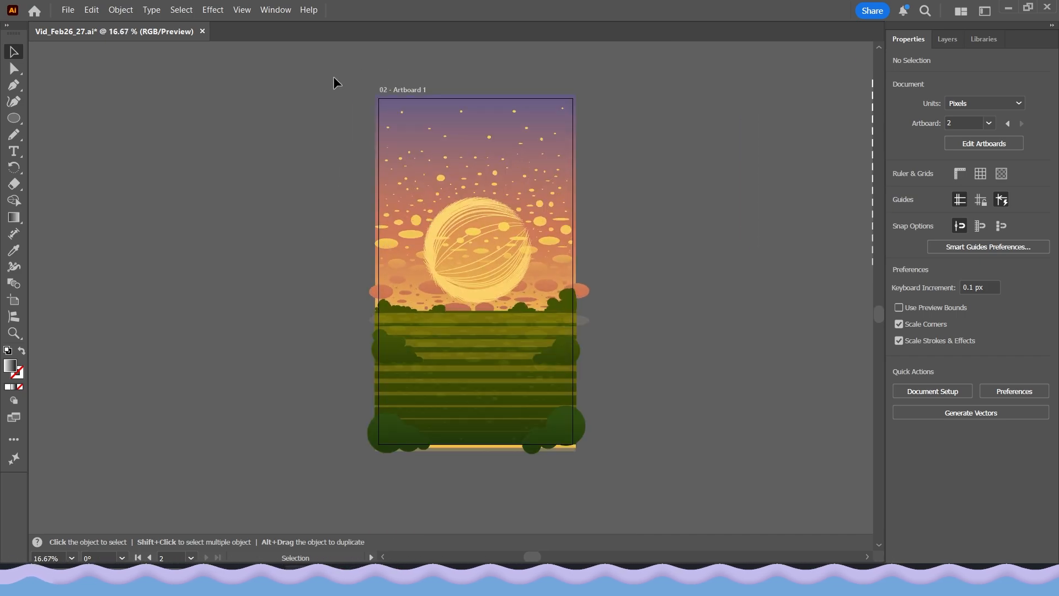
Unlock Layer 5 and Layer 2 so their artwork can be selected
drag(333, 77, 657, 501)
click(947, 38)
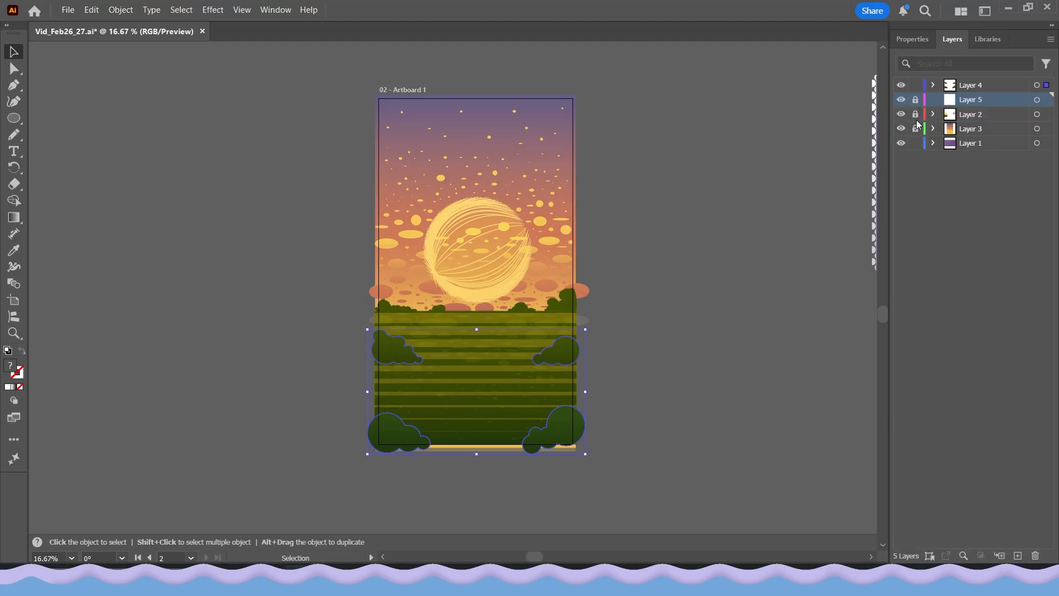
click(915, 100)
click(915, 114)
Select all unlocked artwork of the illustration, look through the available effect categories, and deselect the artwork
drag(269, 45, 668, 503)
click(213, 10)
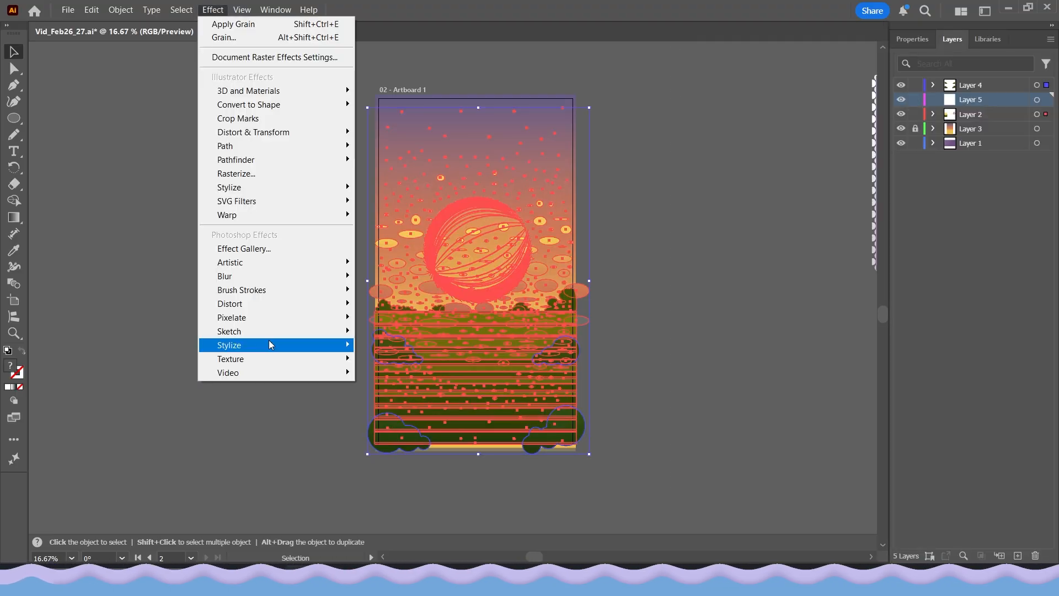
click(160, 304)
key(alt)
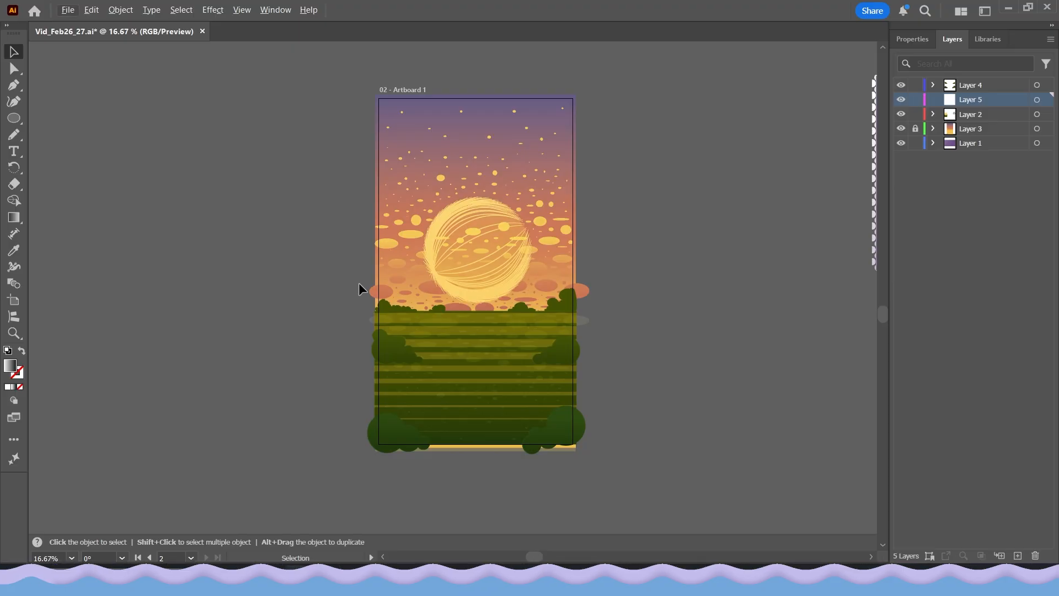
scroll(359, 282, up, 1)
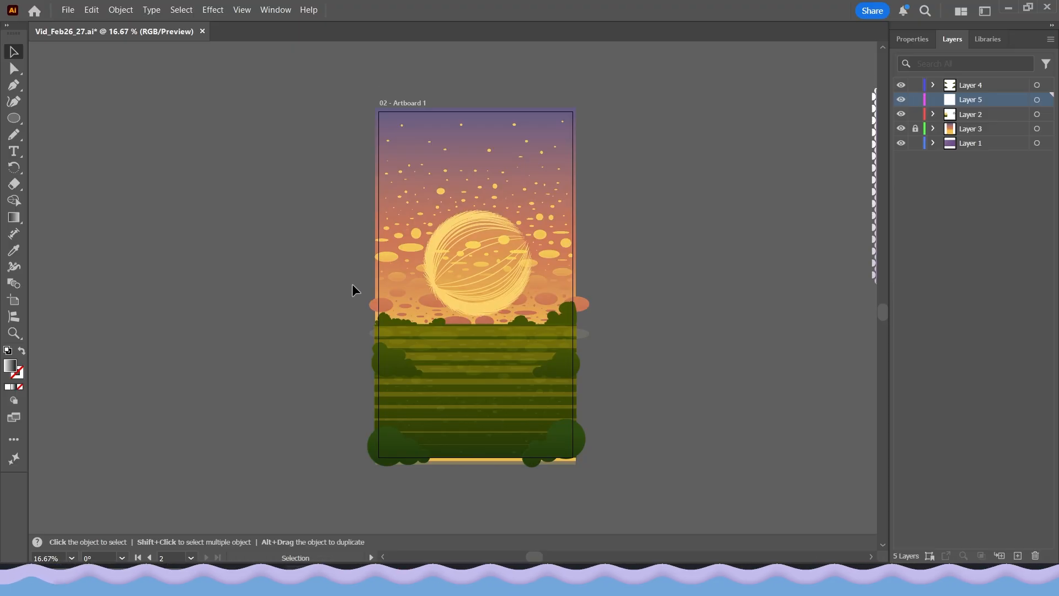